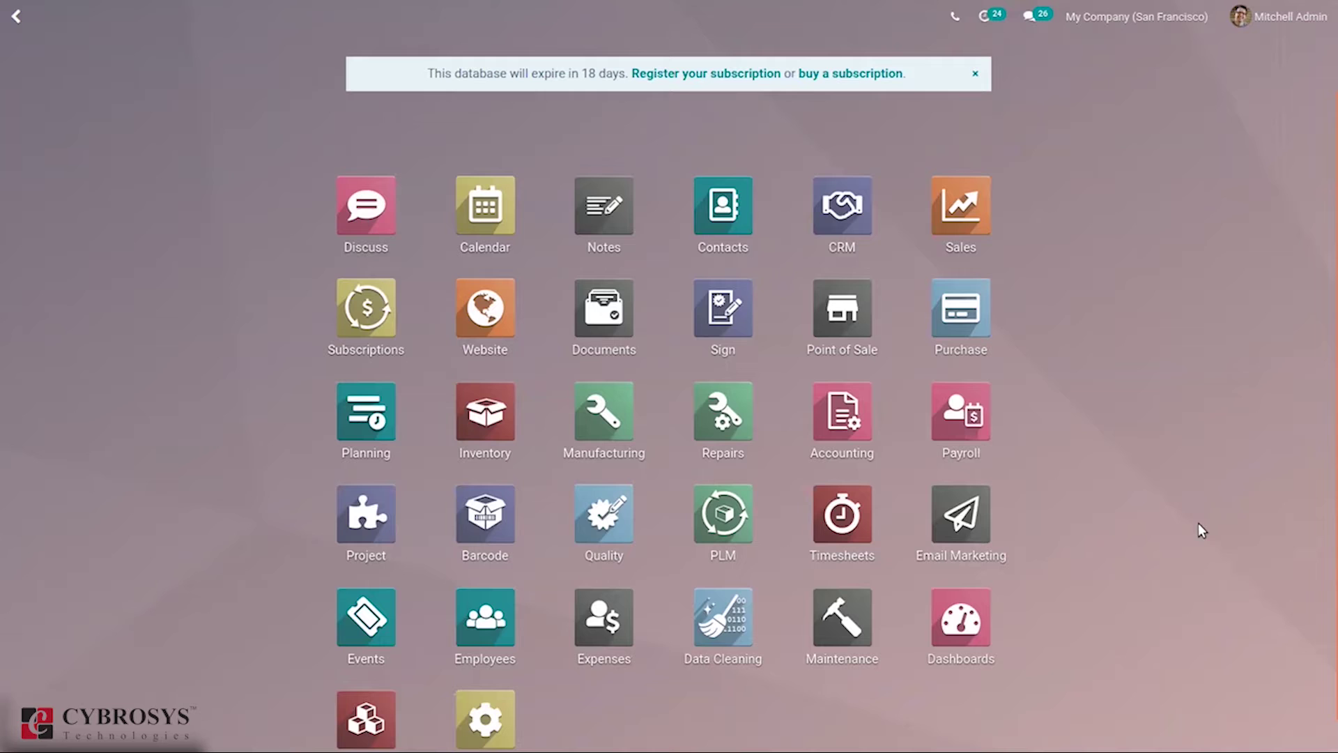
{"action": "type", "text": "web"}
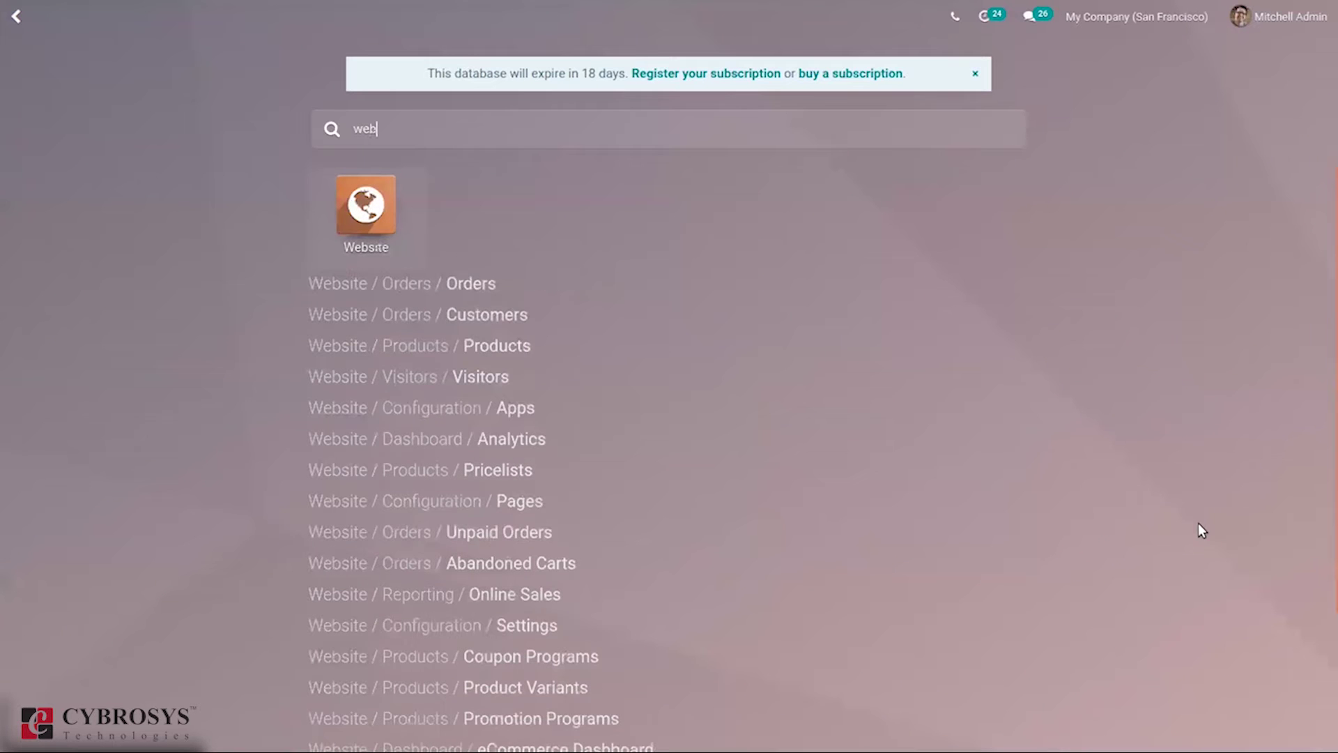
Enter the Website app and expand the Visitors menu with its Visitors and Views choices
{"action": "left_click", "coordinate": [366, 234]}
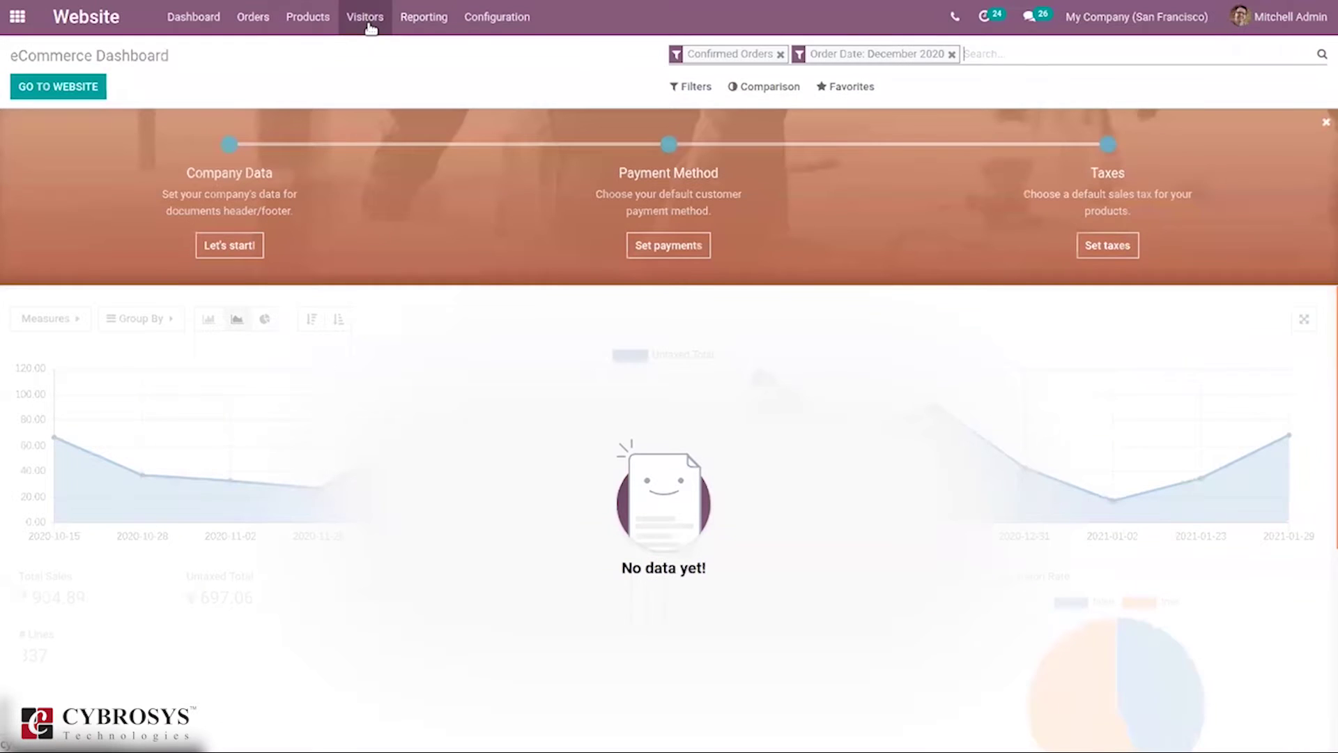
{"action": "left_click", "coordinate": [369, 28]}
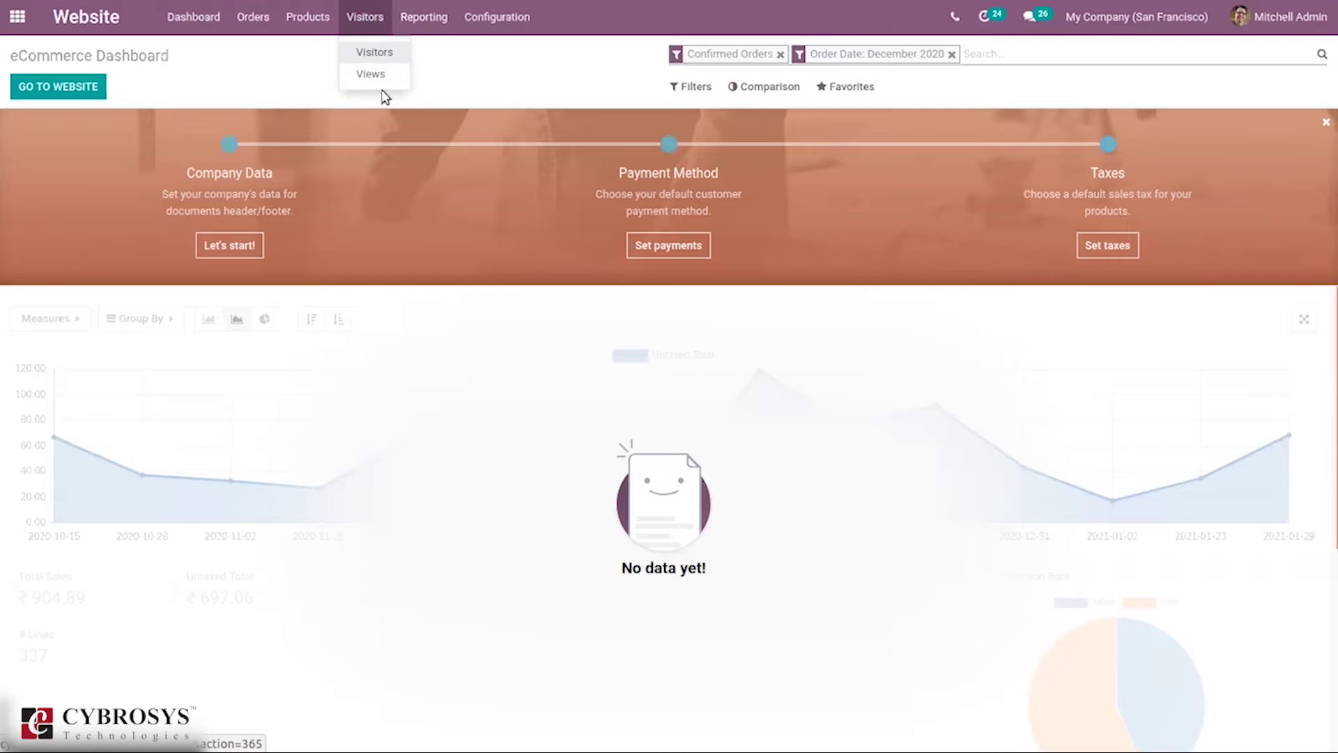
Show the Visitors list with the five tracked website visitors
{"action": "left_click", "coordinate": [367, 52]}
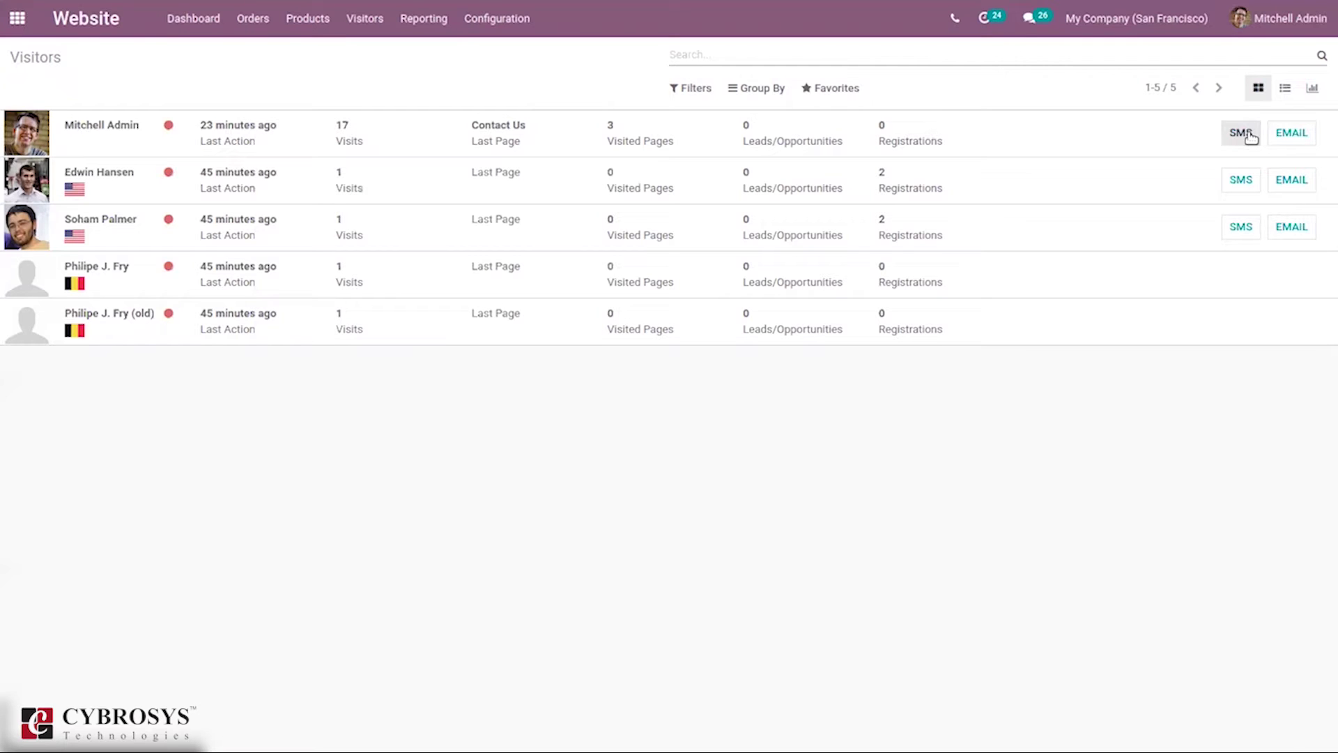
{"action": "left_click", "coordinate": [1241, 132]}
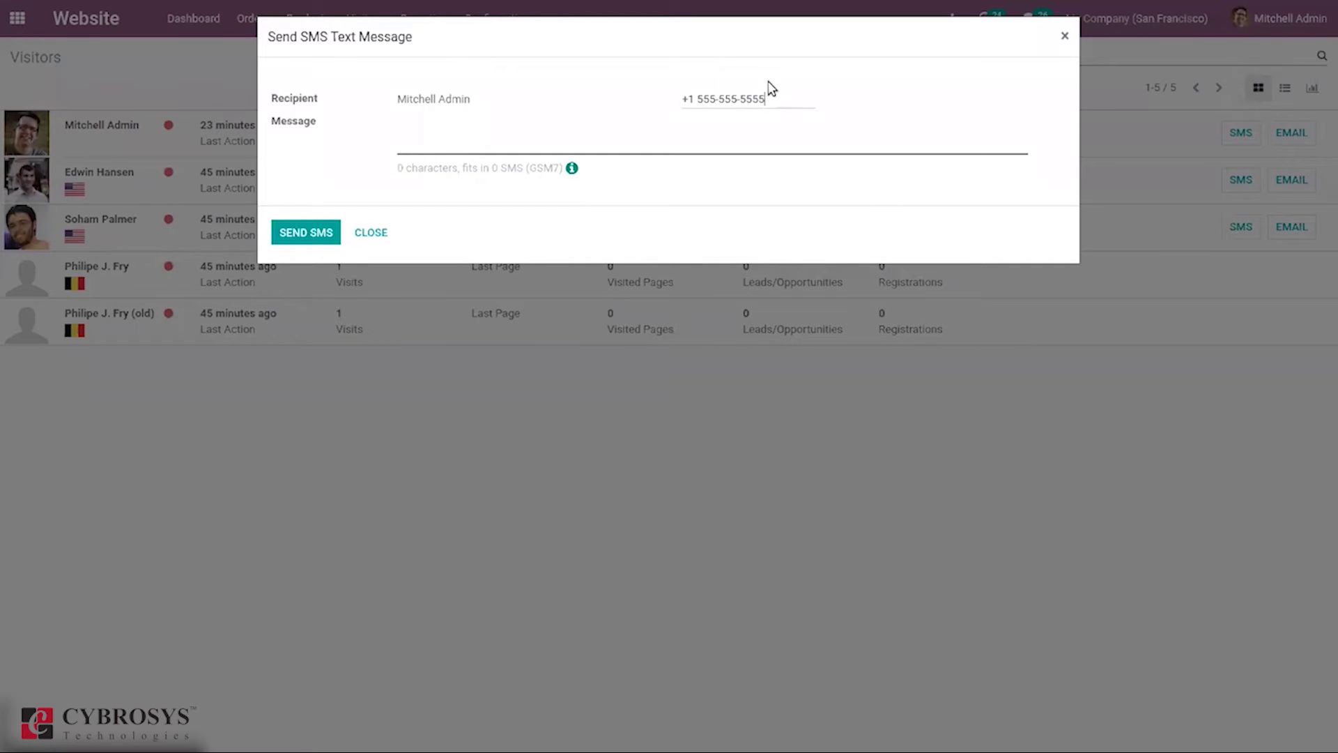
{"action": "left_click", "coordinate": [371, 233]}
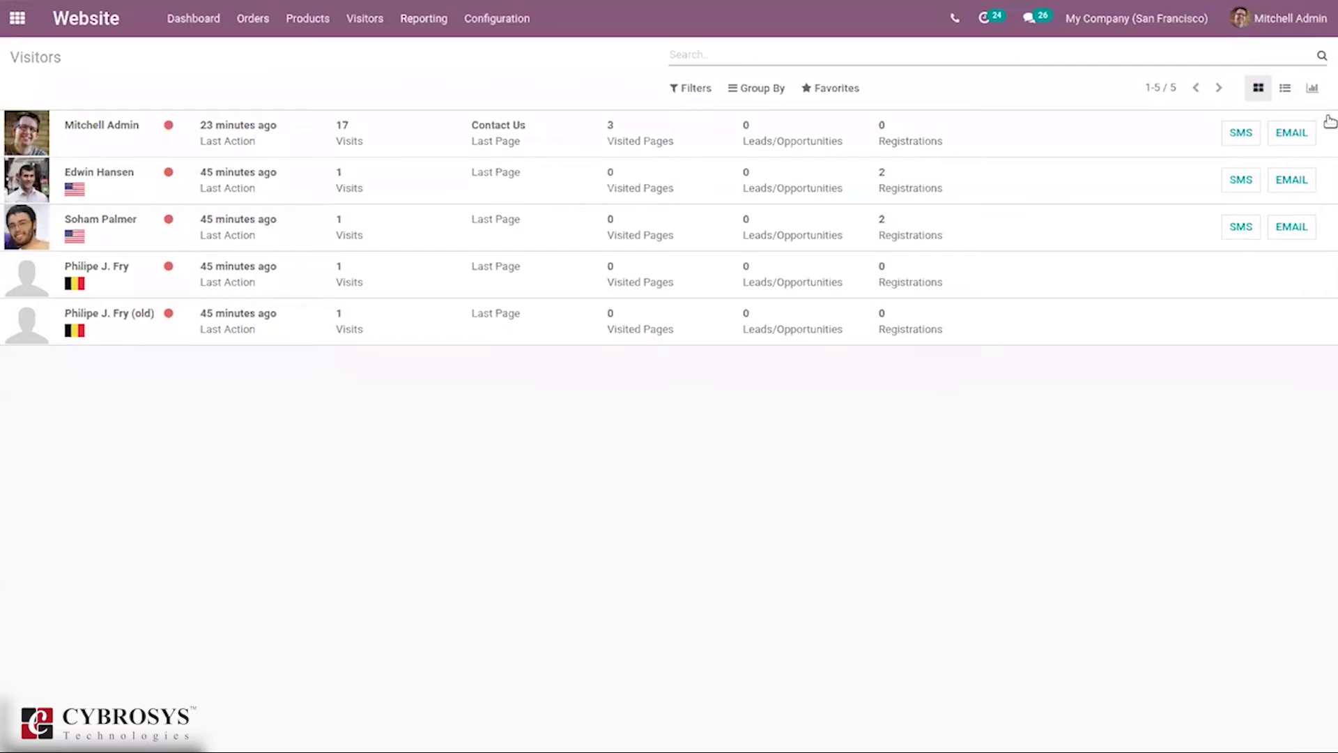
{"action": "left_click", "coordinate": [1282, 136]}
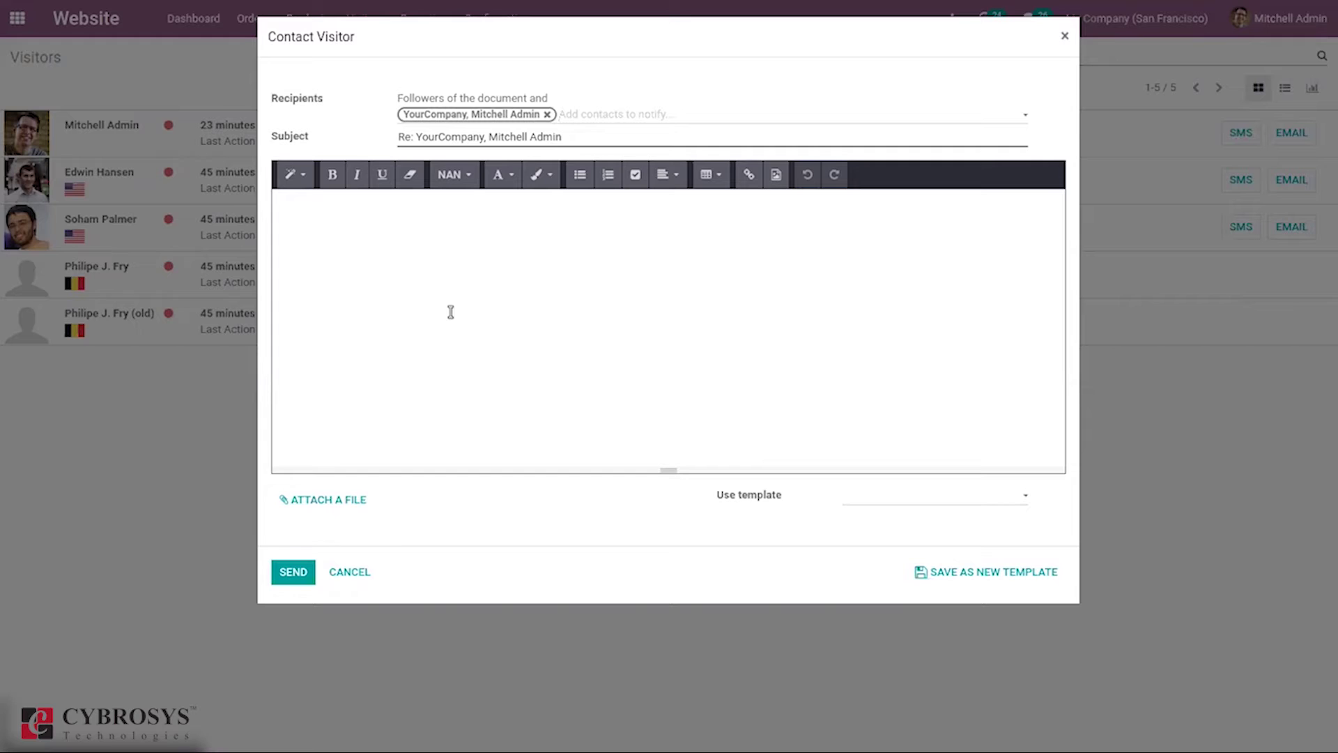
{"action": "left_click", "coordinate": [1066, 39]}
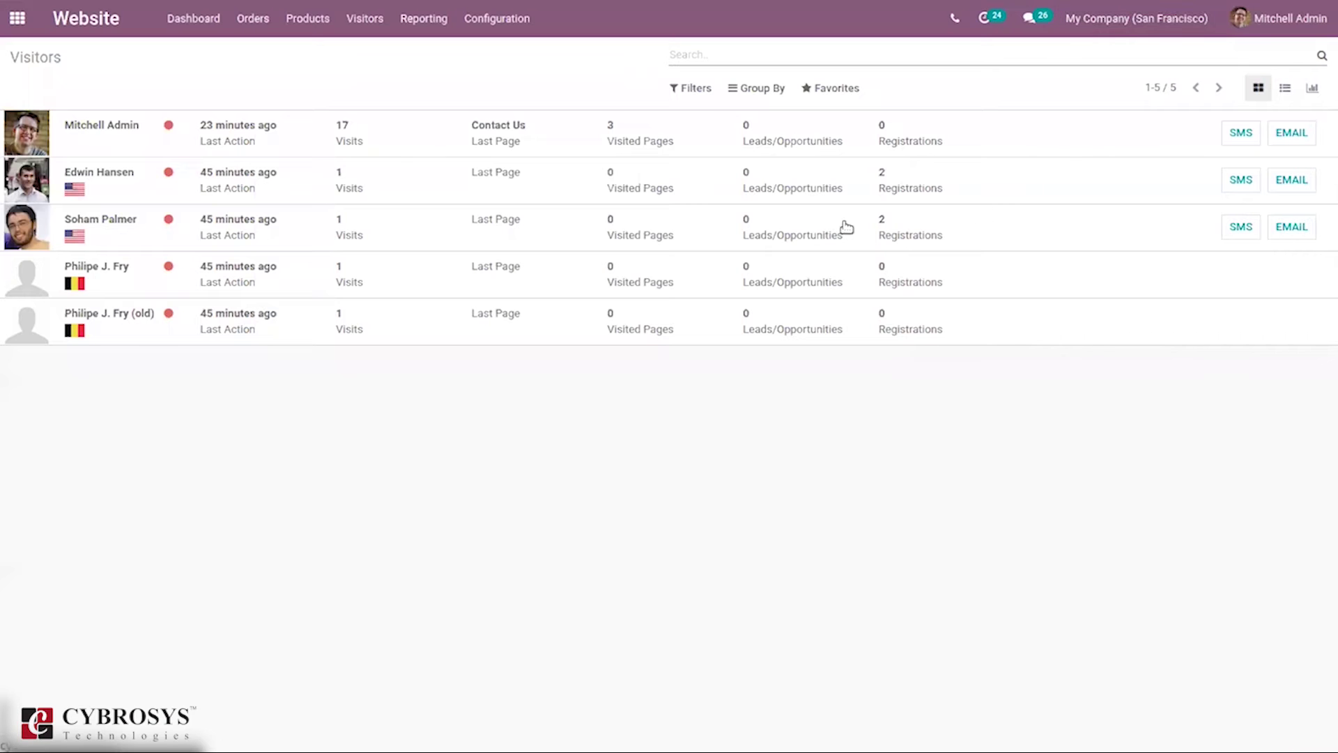
{"action": "left_click", "coordinate": [687, 95]}
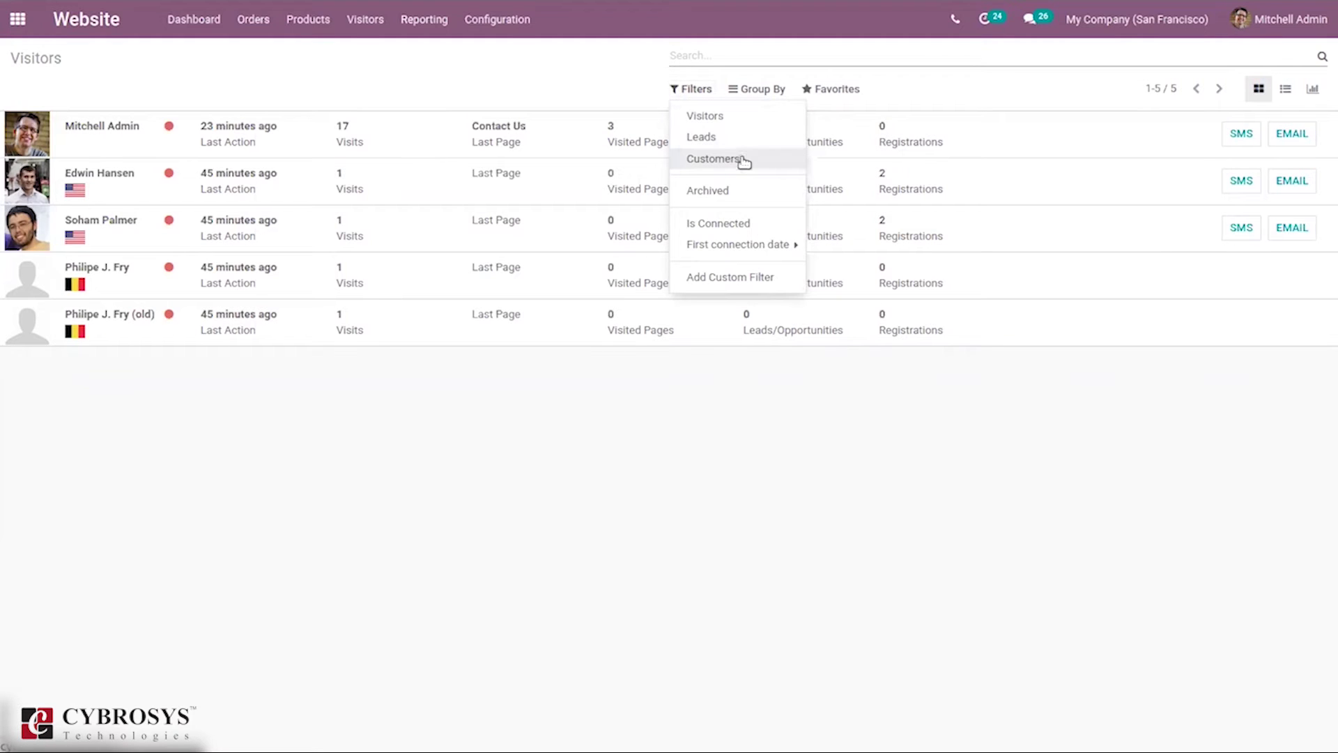
{"action": "left_click", "coordinate": [750, 93]}
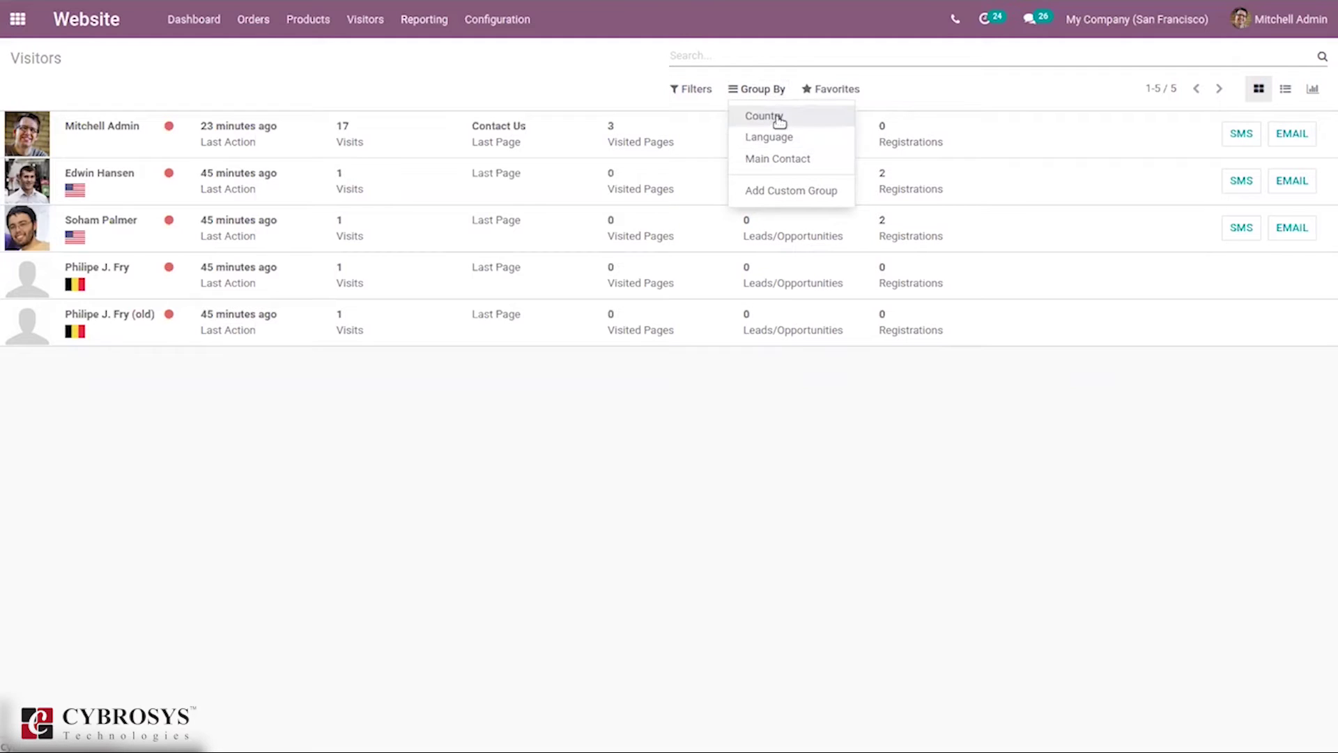
{"action": "left_click", "coordinate": [779, 118]}
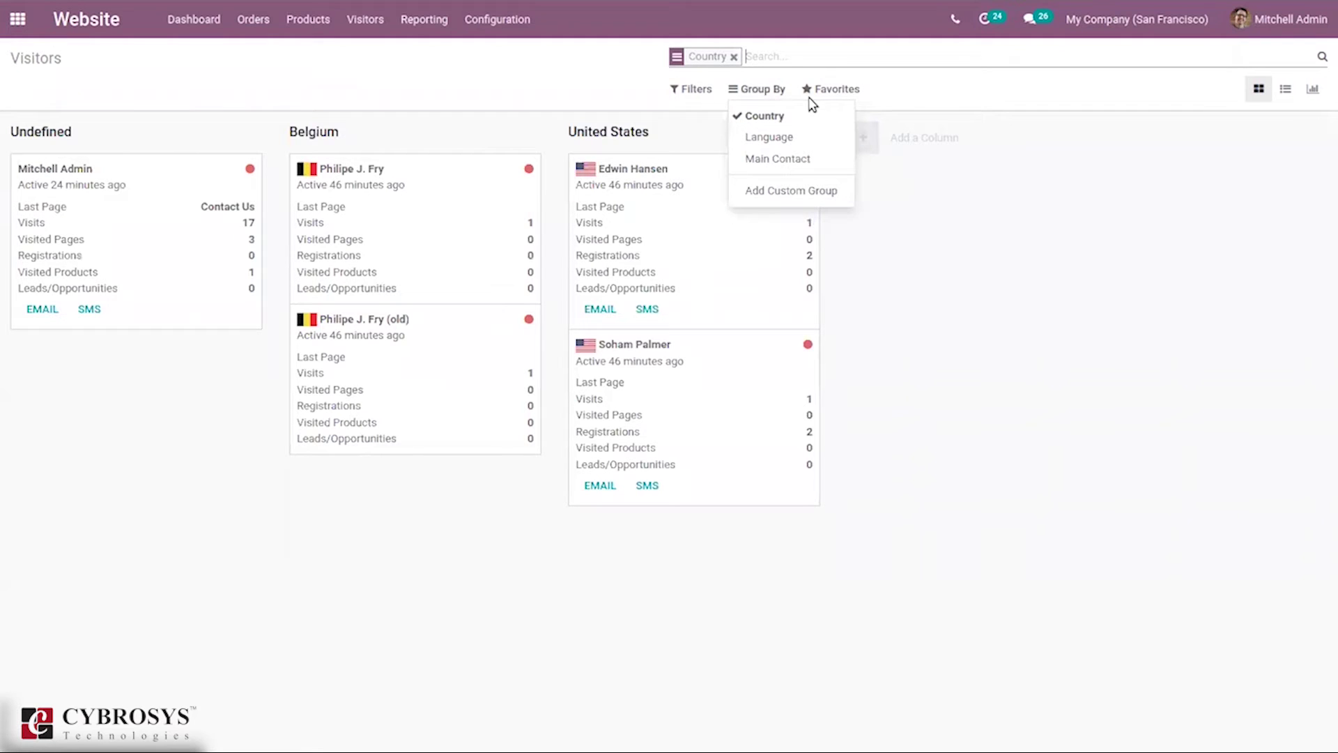
{"action": "left_click", "coordinate": [767, 115]}
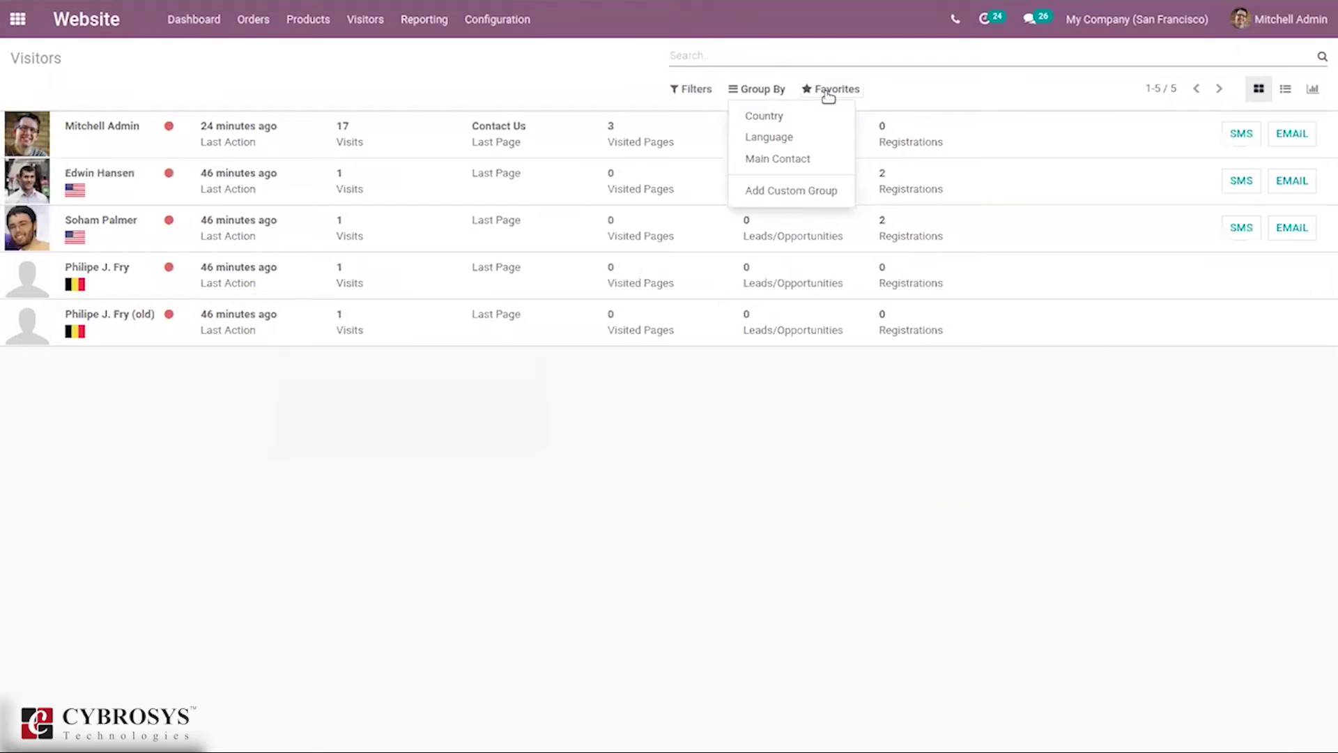
{"action": "left_click", "coordinate": [569, 94]}
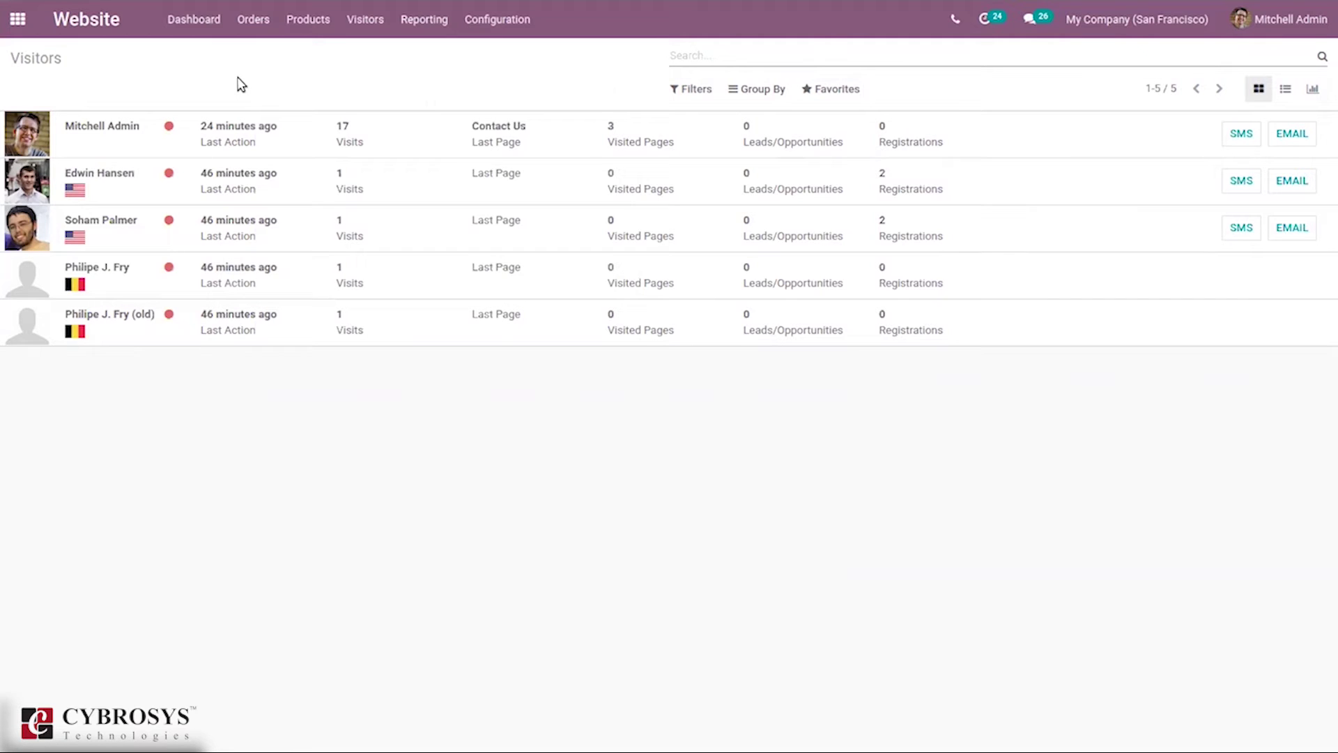
Put Mitchell Admin's visitor record into edit mode and focus the Linked Partner field
{"action": "left_click", "coordinate": [288, 151]}
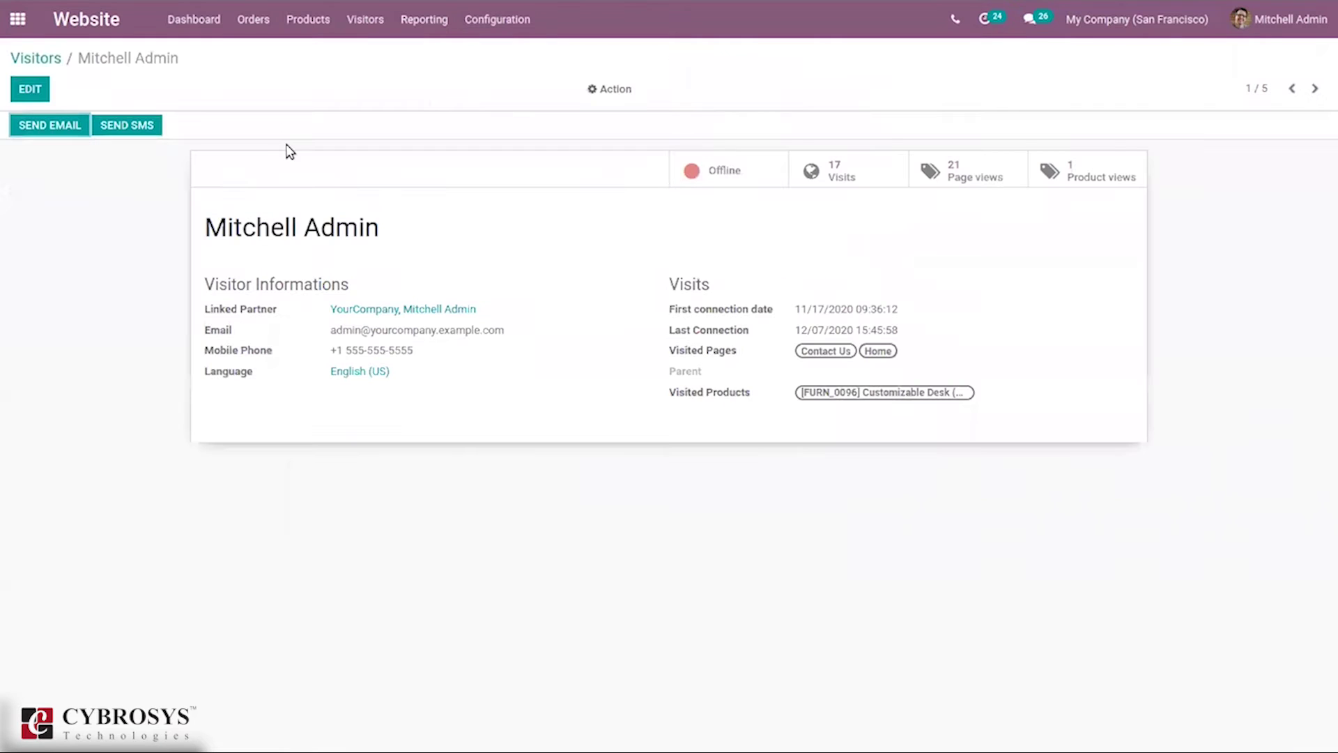
{"action": "left_click", "coordinate": [23, 90]}
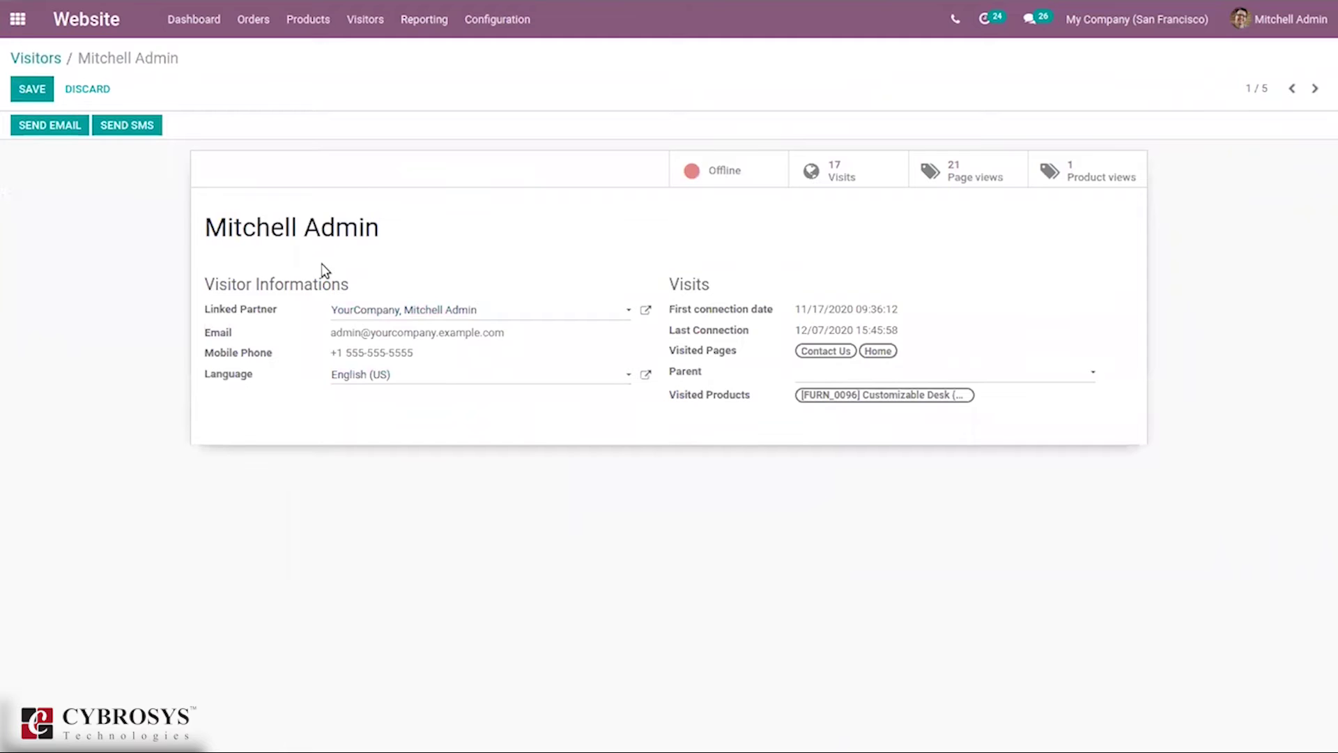
{"action": "left_click", "coordinate": [331, 305]}
Review the Parent visitor choices without selecting one, then check the Visits smart button
{"action": "left_click", "coordinate": [801, 377]}
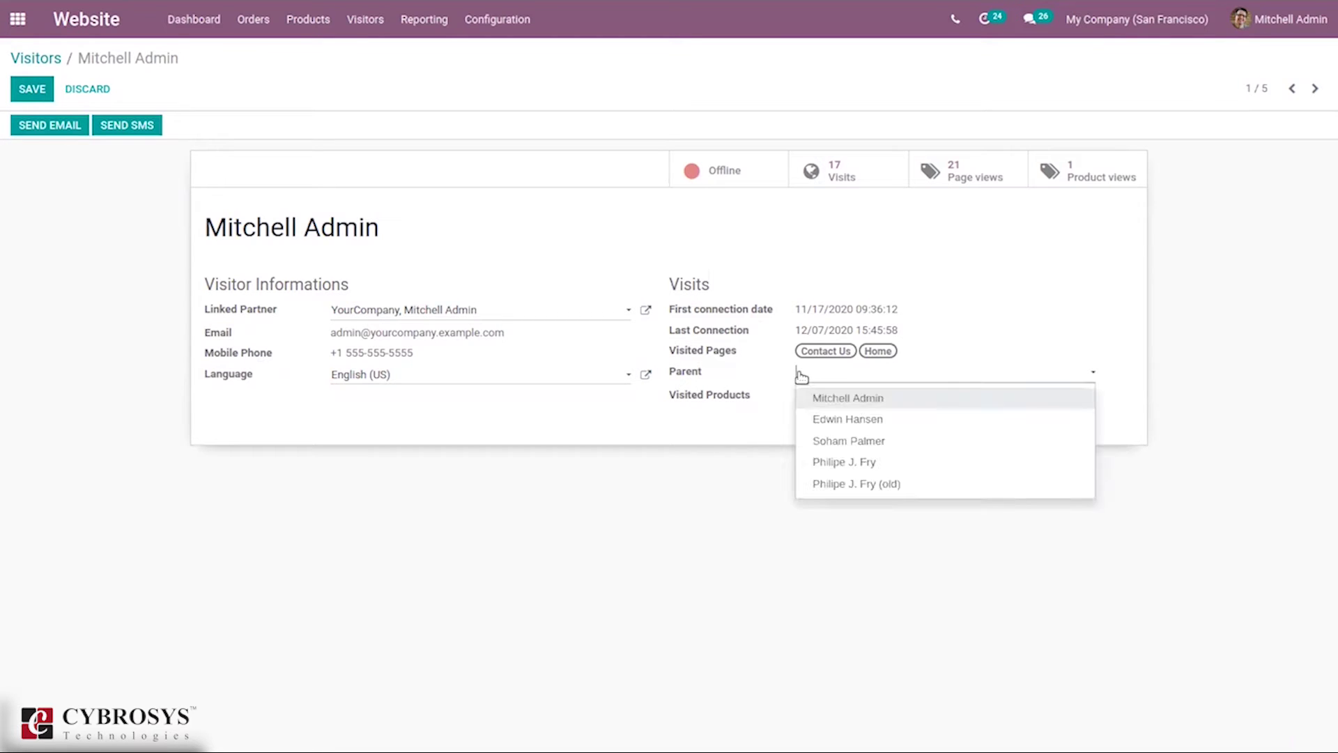
{"action": "left_click", "coordinate": [732, 372]}
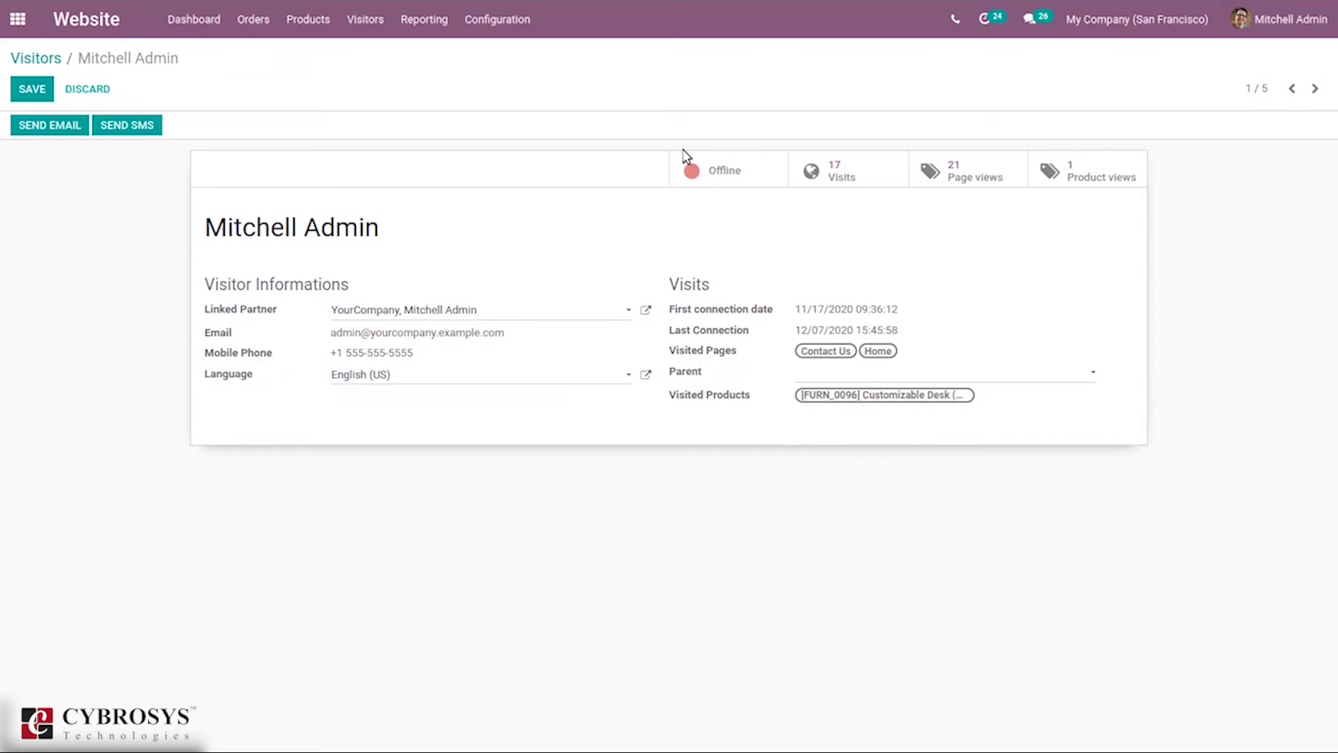
{"action": "left_click", "coordinate": [857, 174]}
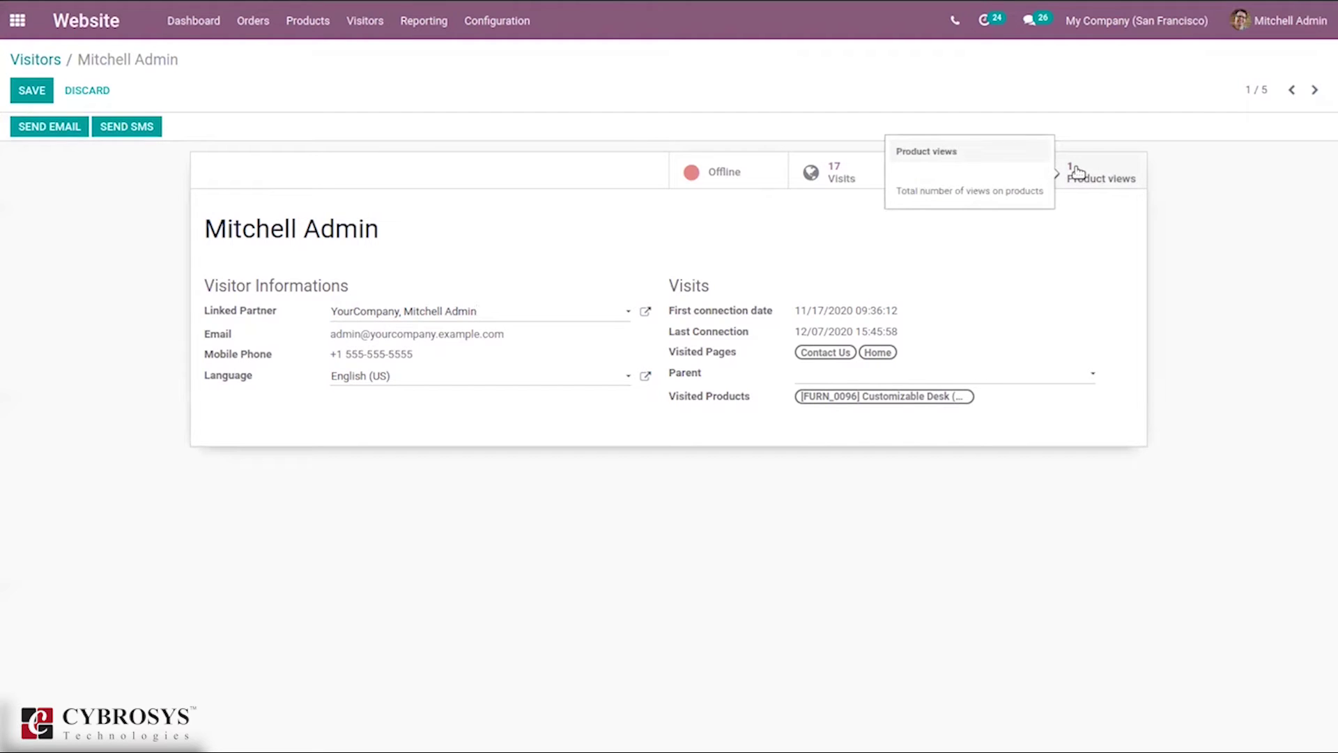
View Mitchell Admin's one Customizable Desk product view, then go back to the Visitors list
{"action": "left_click", "coordinate": [1077, 173]}
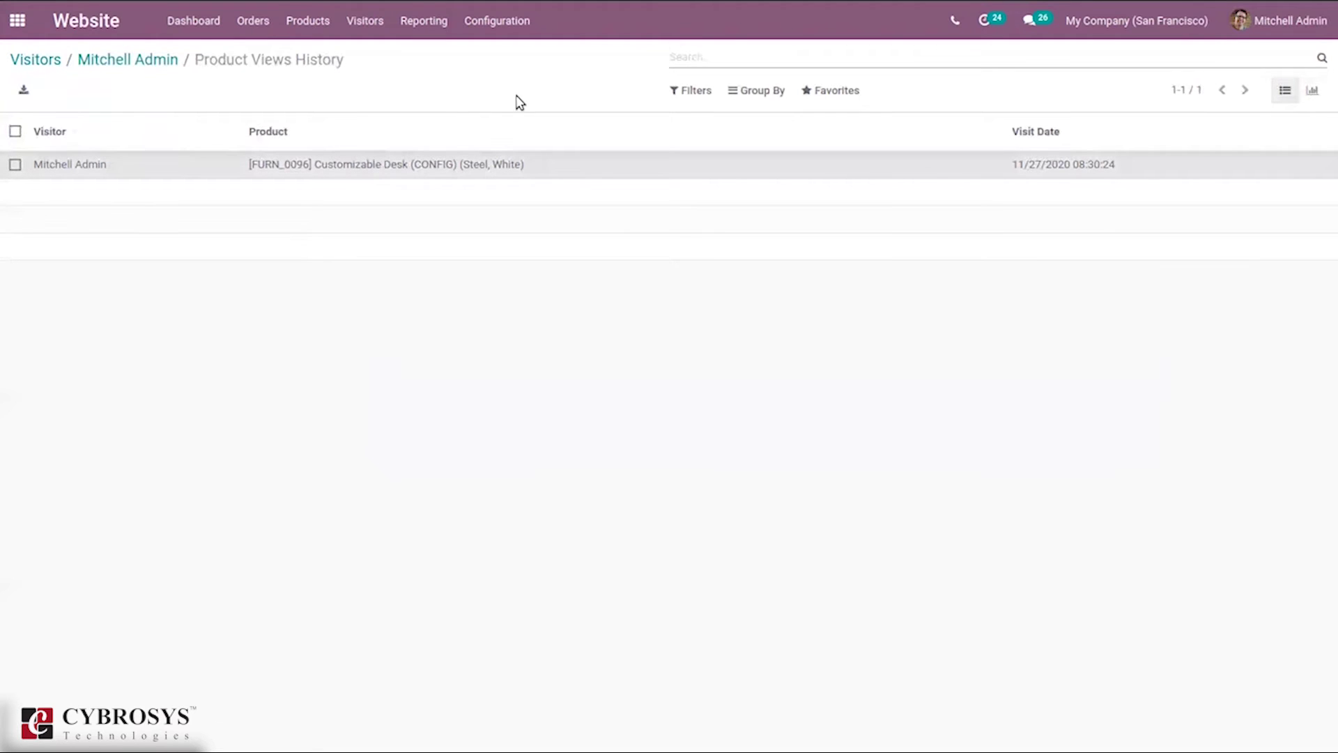
{"action": "left_click", "coordinate": [148, 62]}
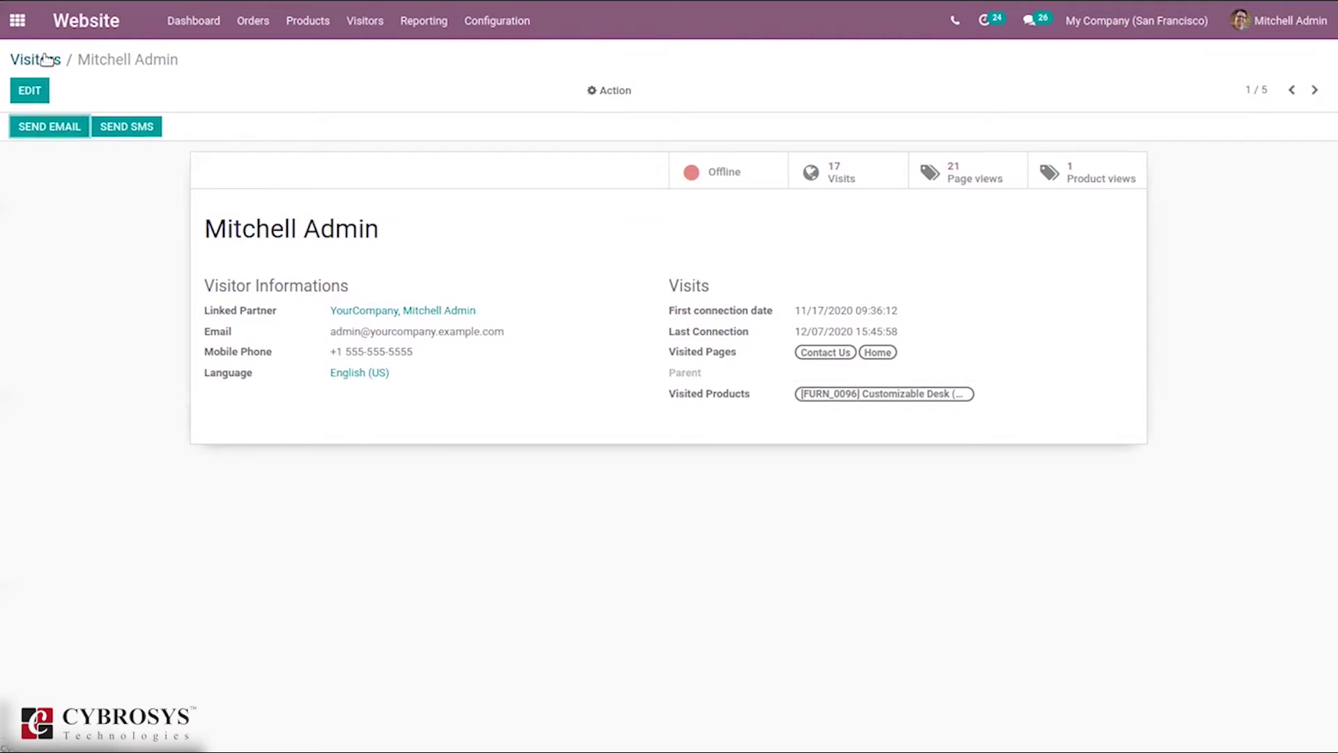
{"action": "left_click", "coordinate": [22, 92]}
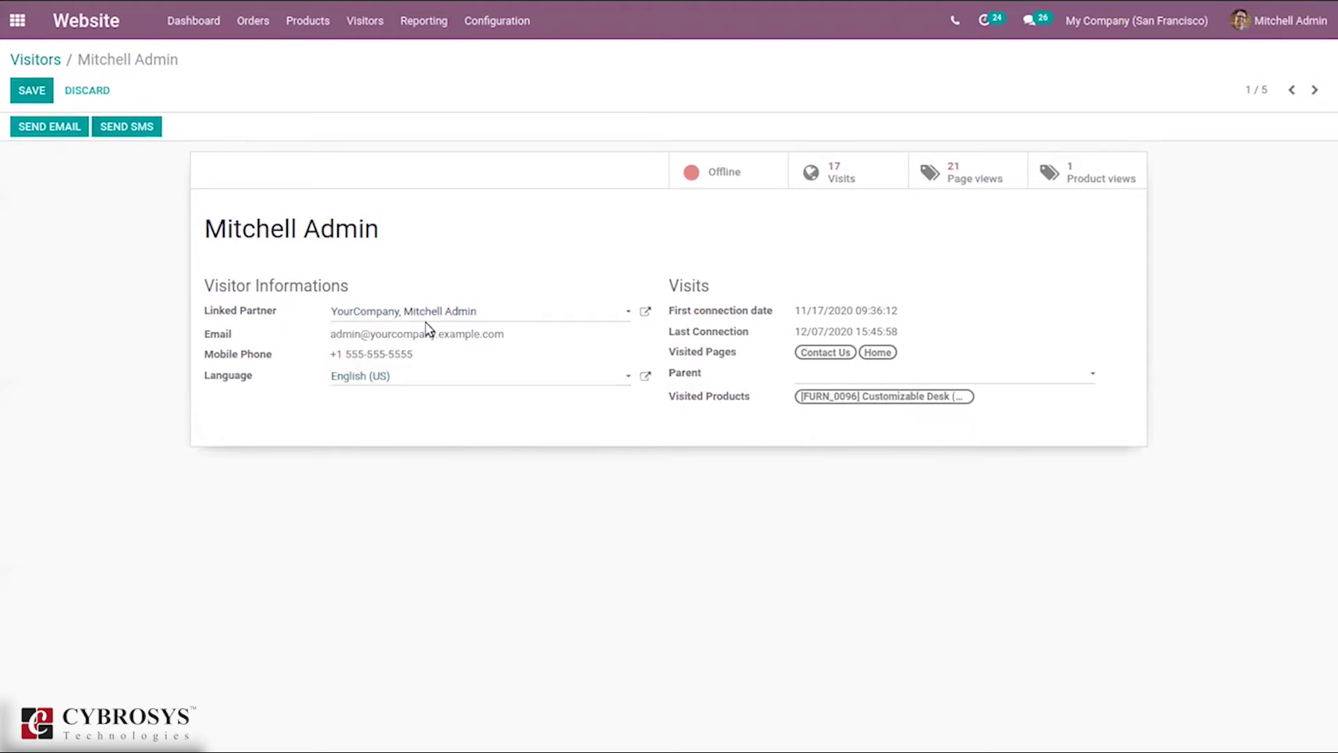
{"action": "left_click", "coordinate": [51, 58]}
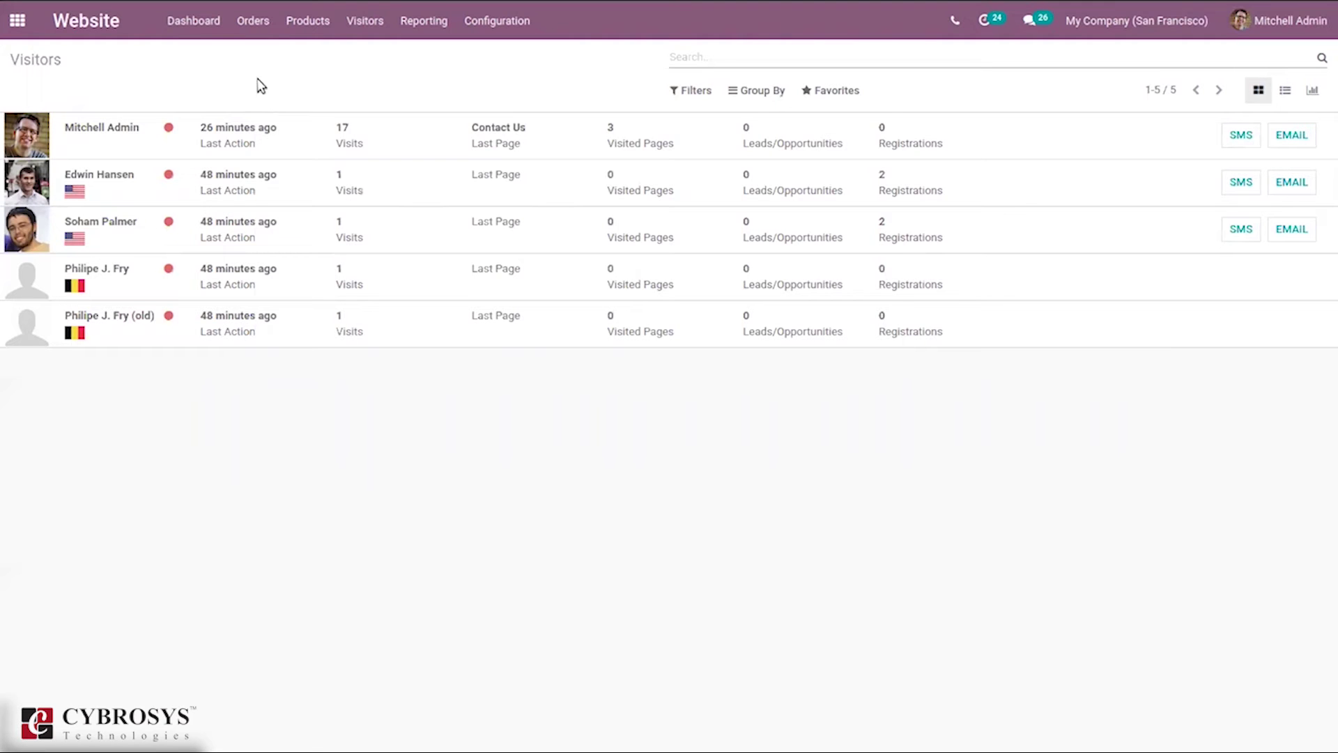
Switch to the website Views list and add the Pages filter
{"action": "left_click", "coordinate": [366, 22]}
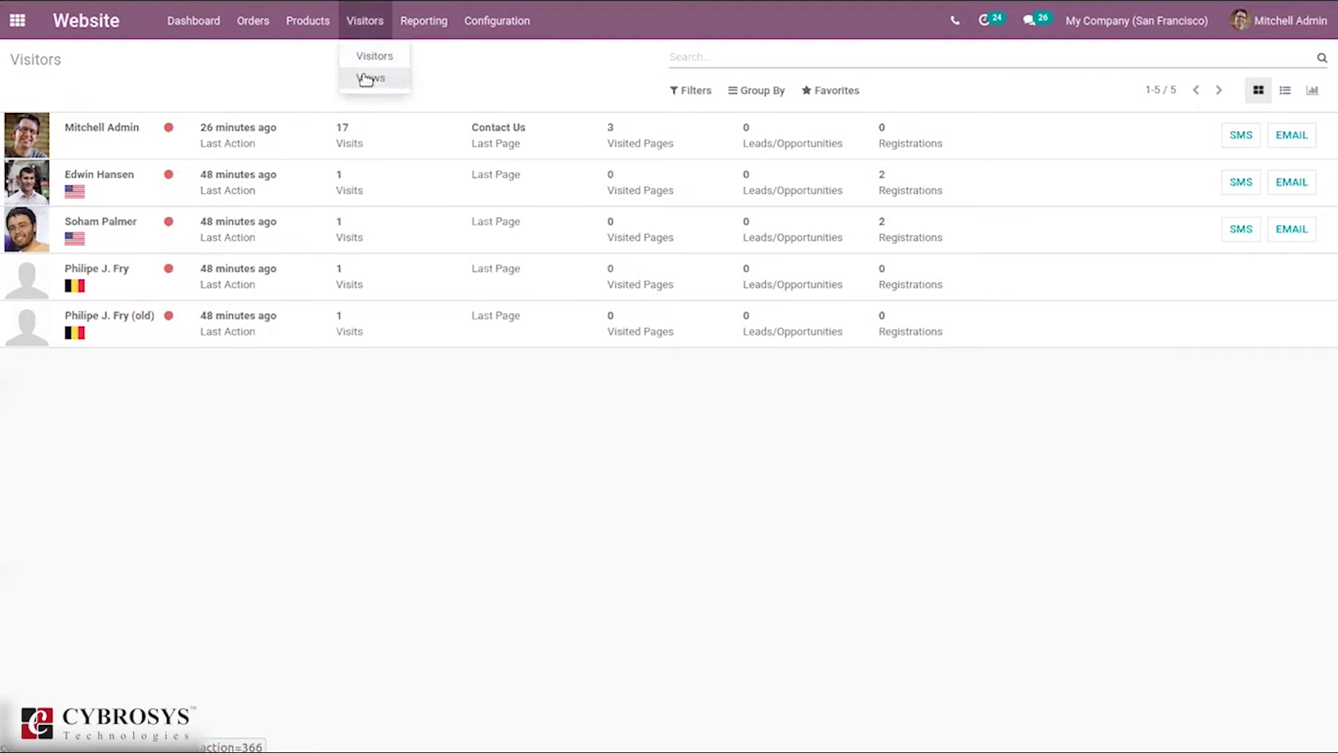
{"action": "left_click", "coordinate": [370, 80]}
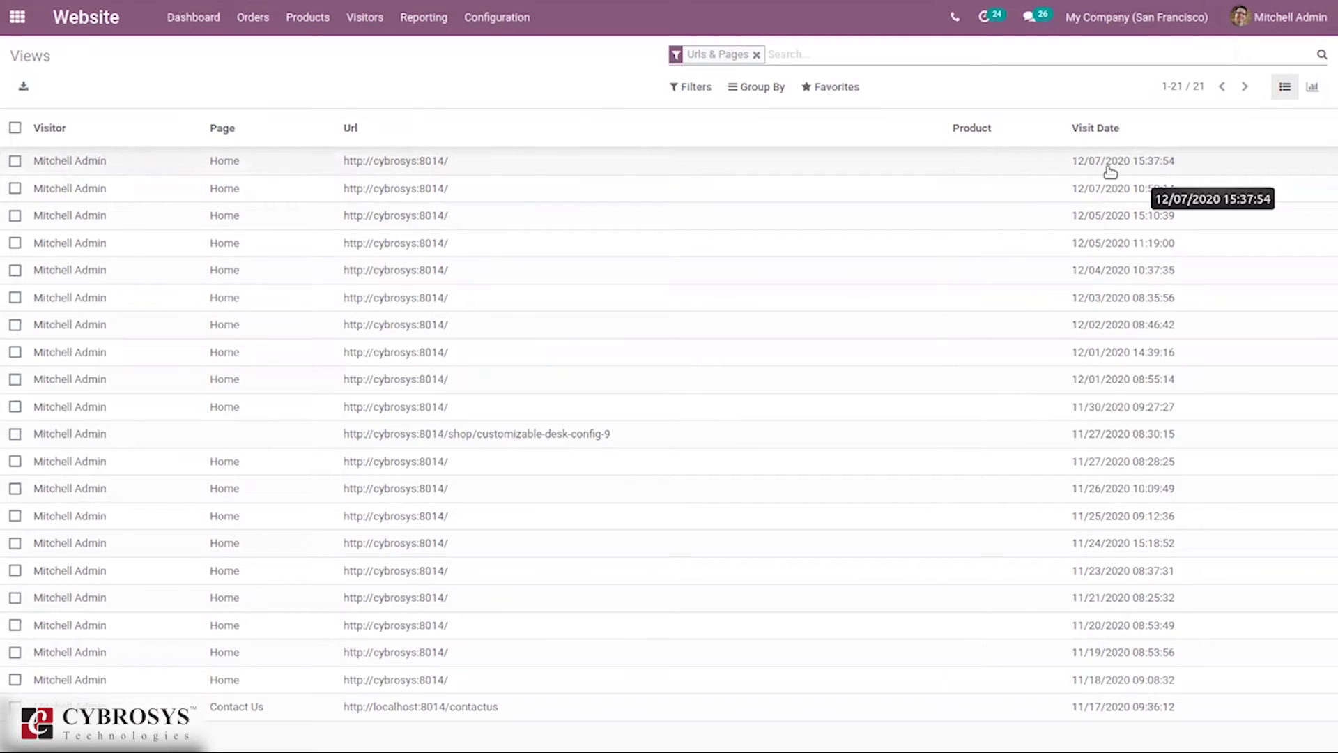
{"action": "left_click", "coordinate": [690, 90]}
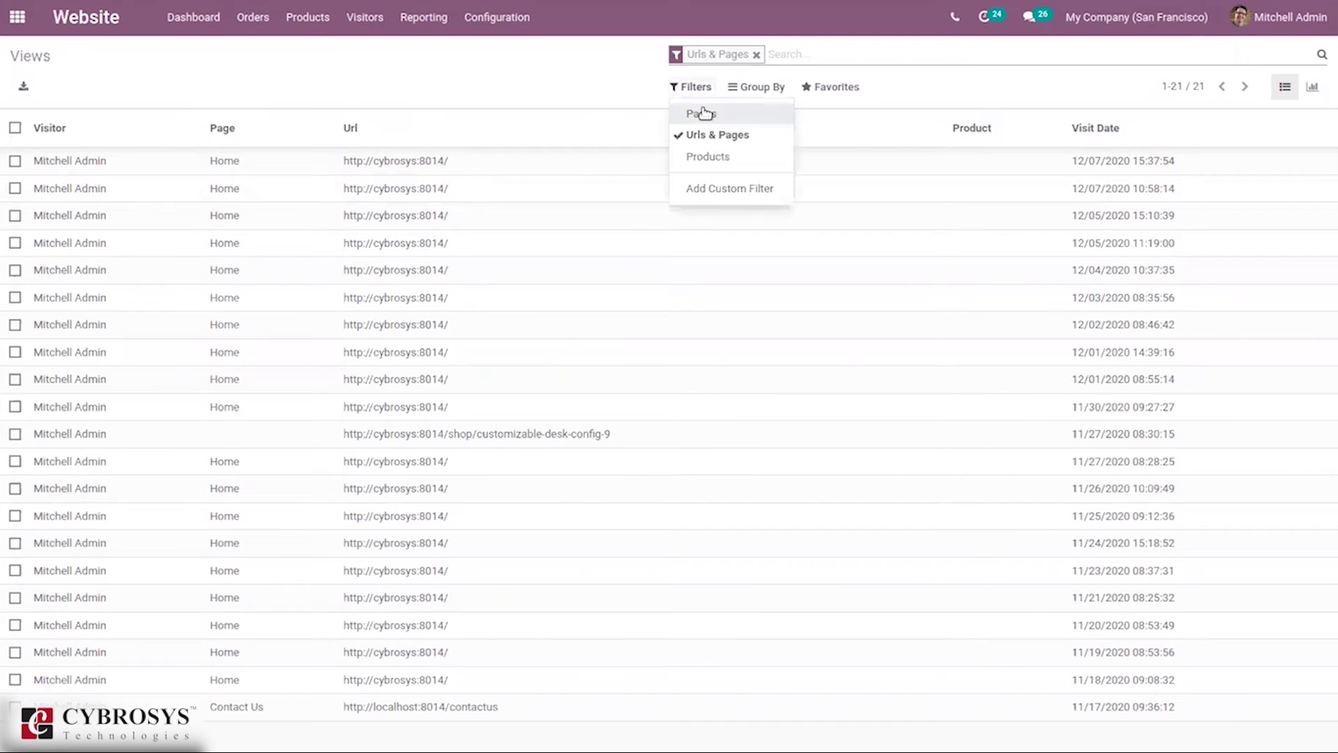
{"action": "left_click", "coordinate": [703, 114]}
Toggle Urls & Pages and Products, ending with Pages or Urls & Pages showing 21 views
{"action": "left_click", "coordinate": [717, 137]}
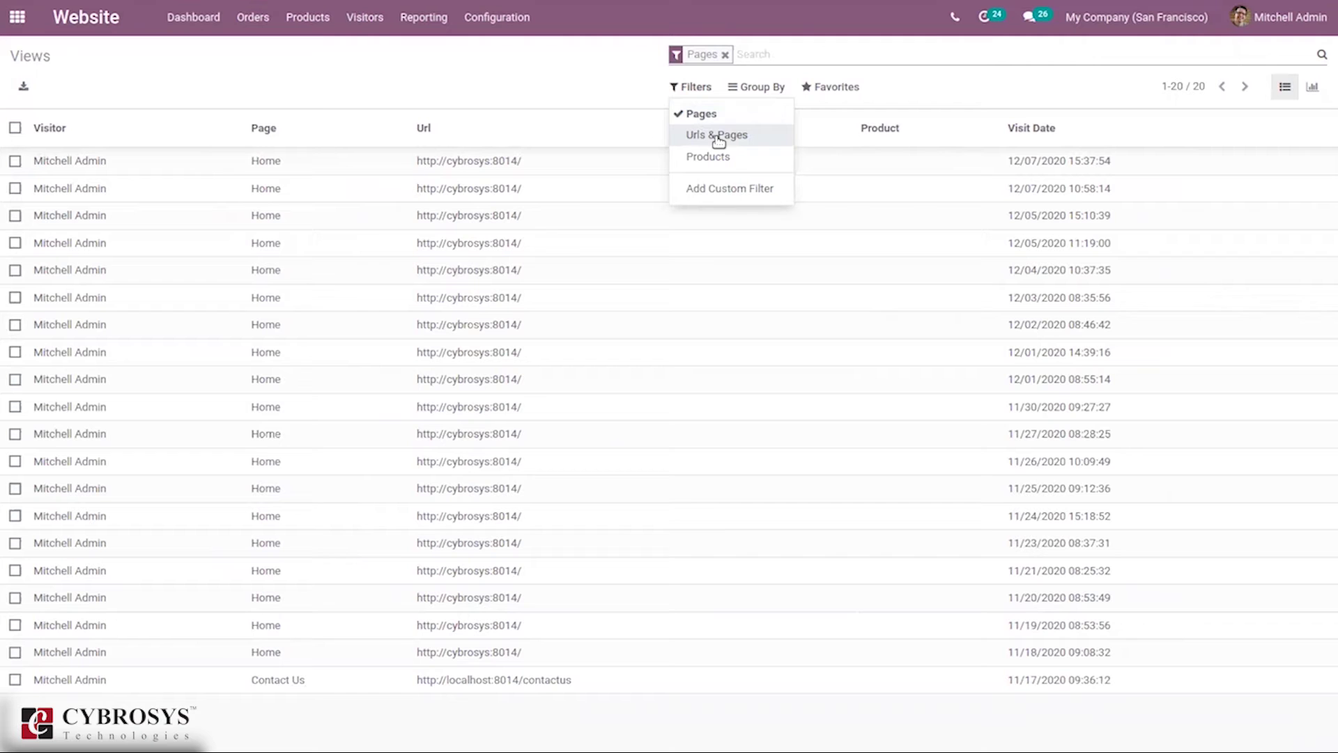
{"action": "left_click", "coordinate": [716, 136]}
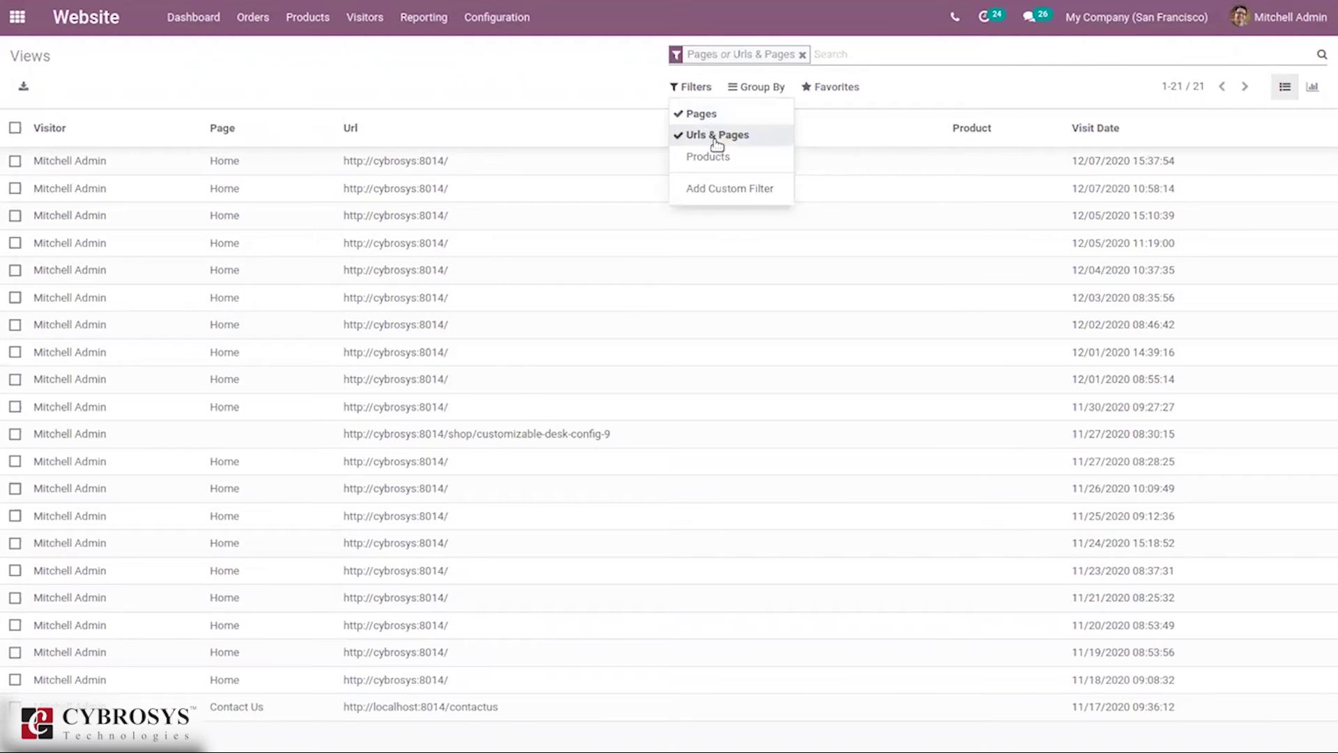
{"action": "left_click", "coordinate": [718, 138]}
{"action": "left_click", "coordinate": [718, 138]}
{"action": "left_click", "coordinate": [711, 159]}
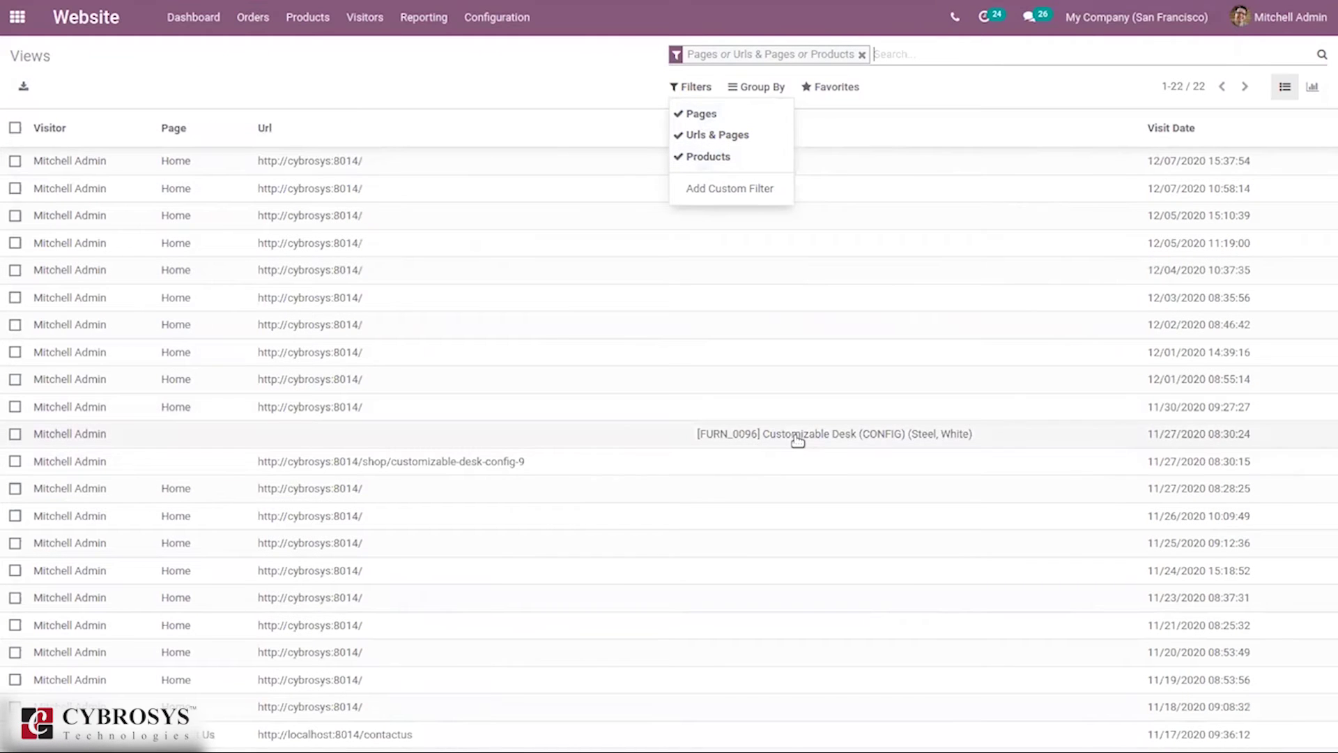
{"action": "left_click", "coordinate": [709, 159]}
{"action": "left_click", "coordinate": [755, 88]}
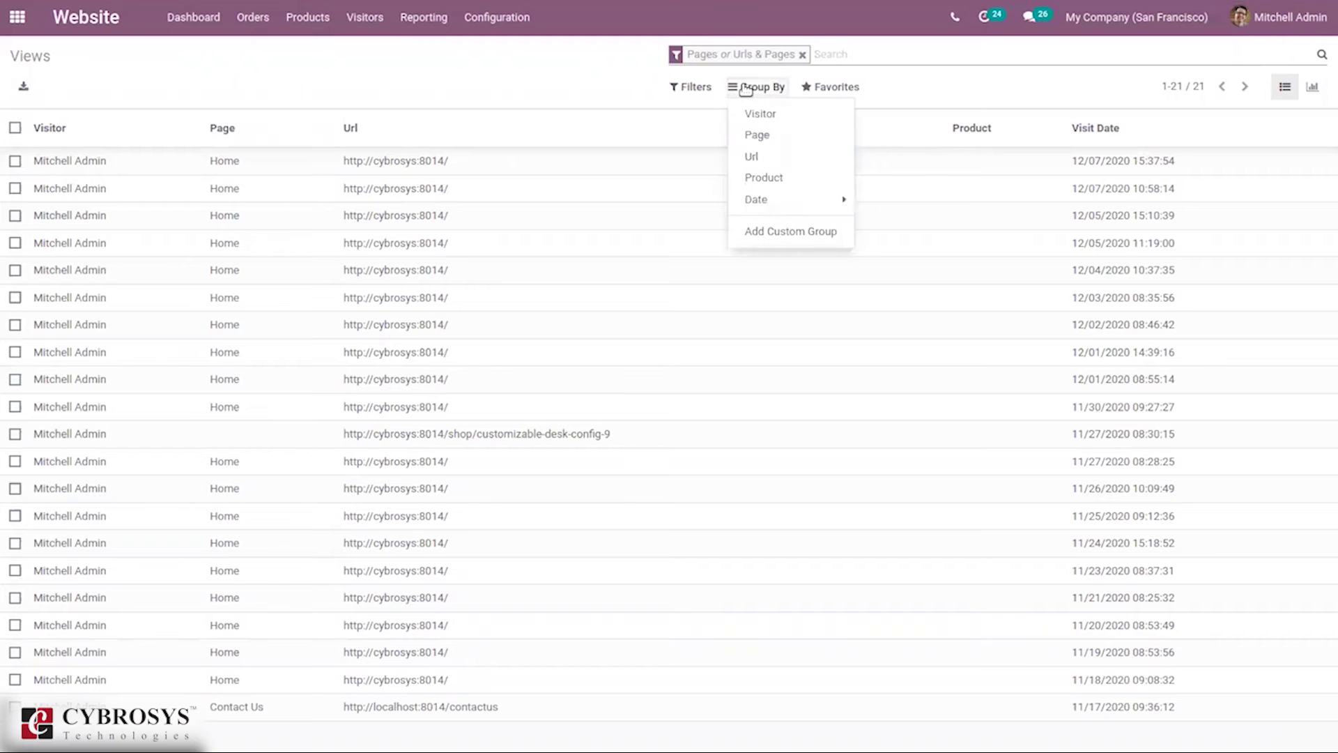
{"action": "left_click", "coordinate": [771, 112]}
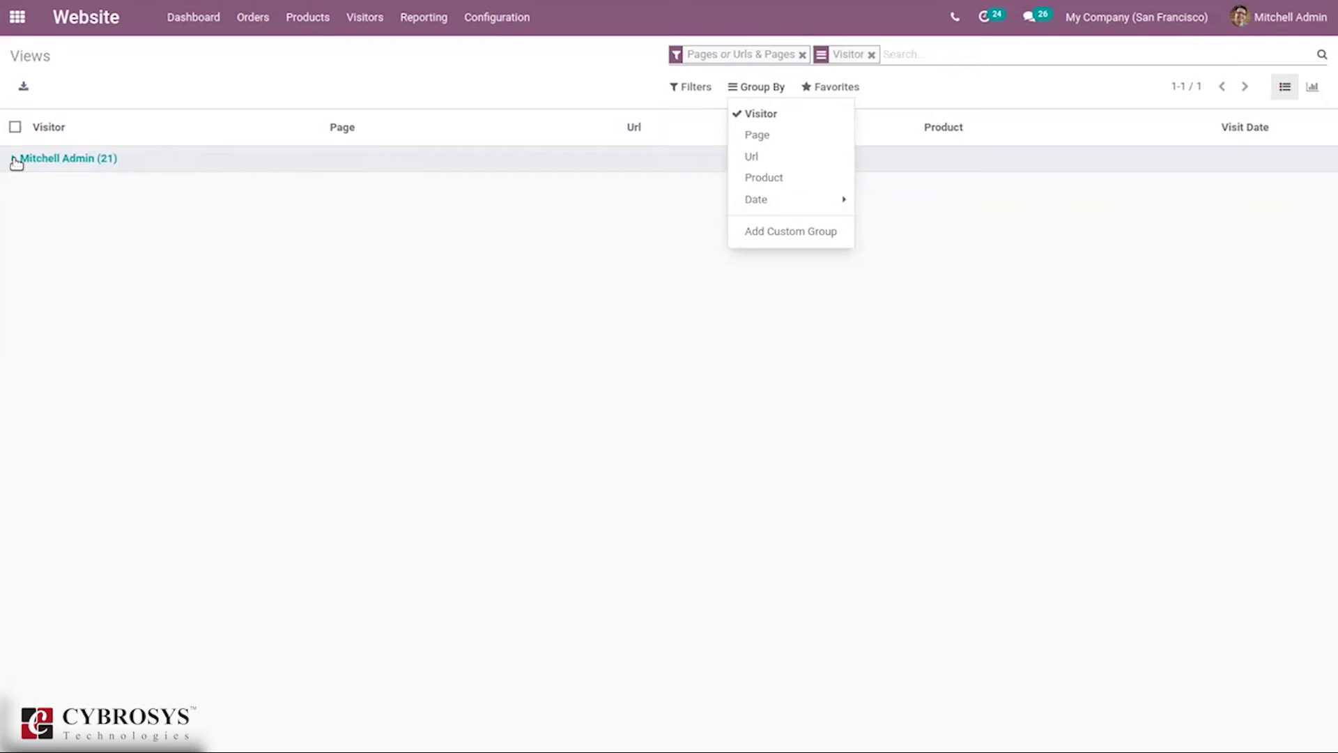
{"action": "left_click", "coordinate": [784, 137]}
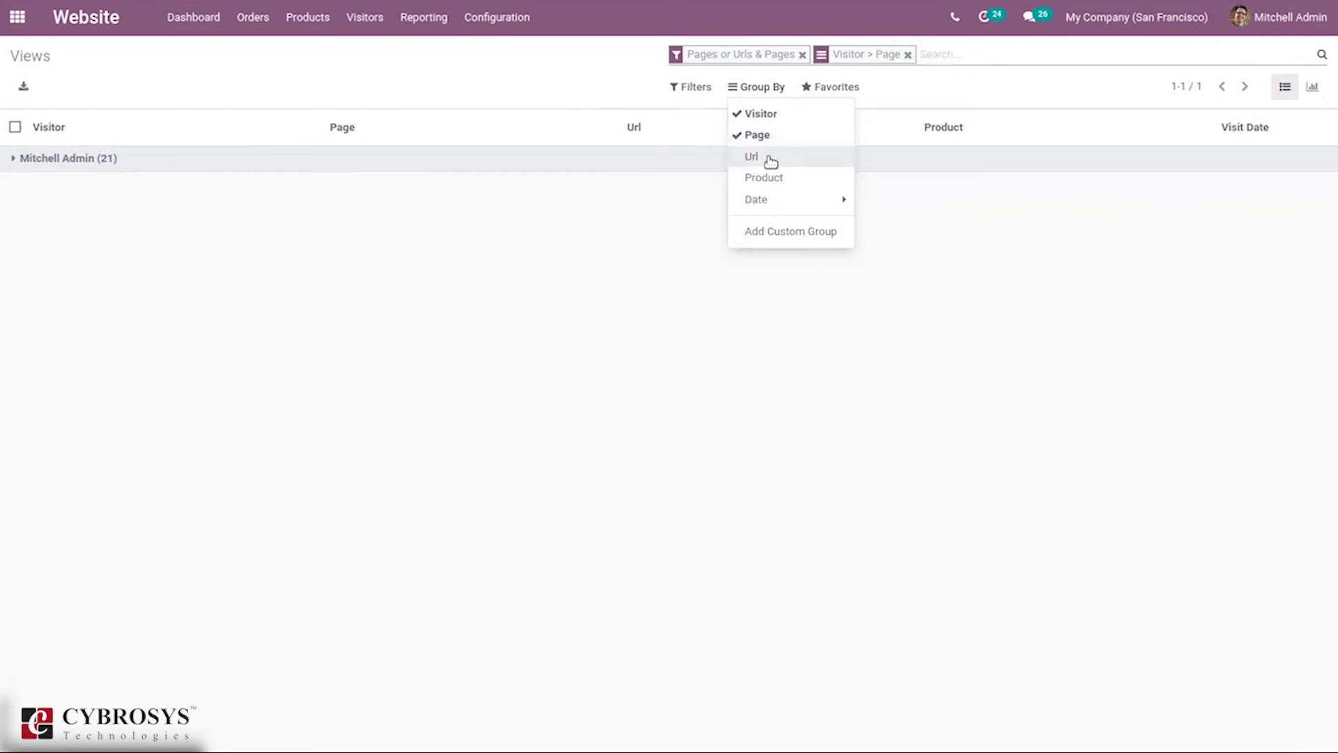
{"action": "left_click", "coordinate": [766, 159]}
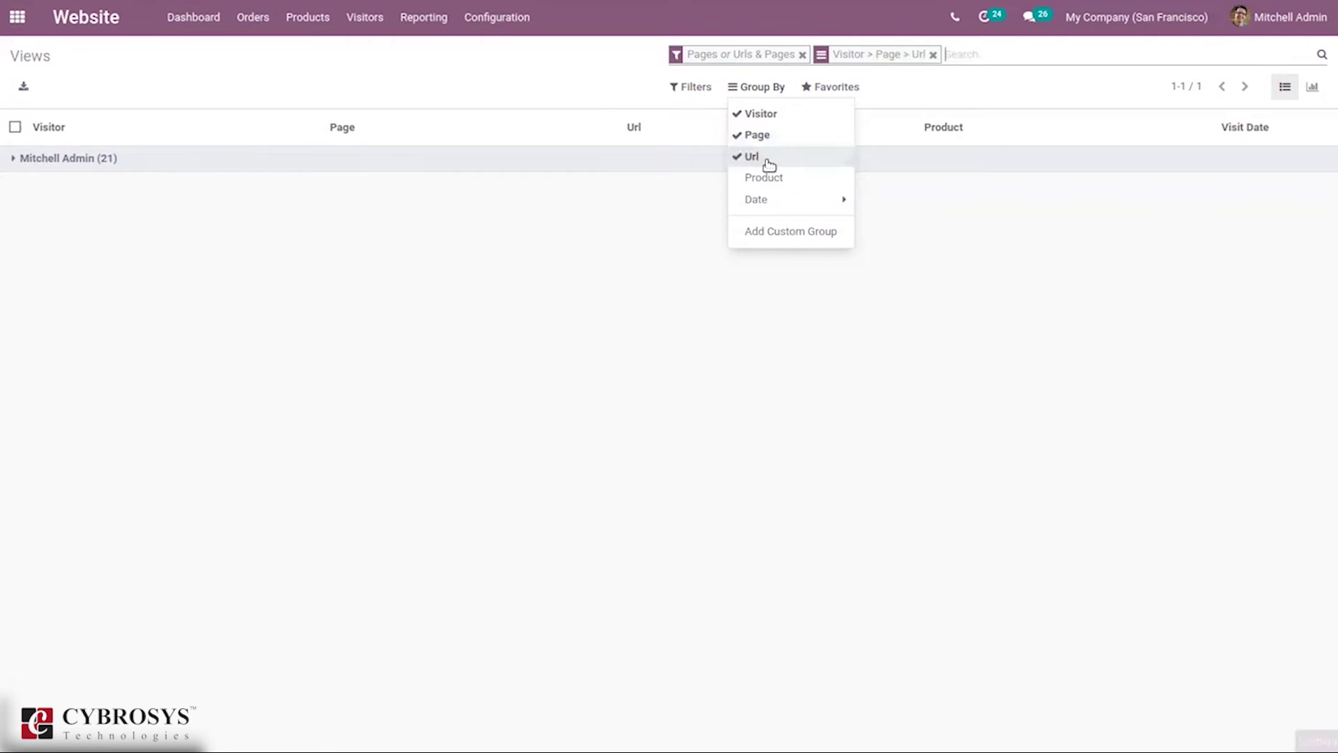
{"action": "left_click", "coordinate": [14, 163]}
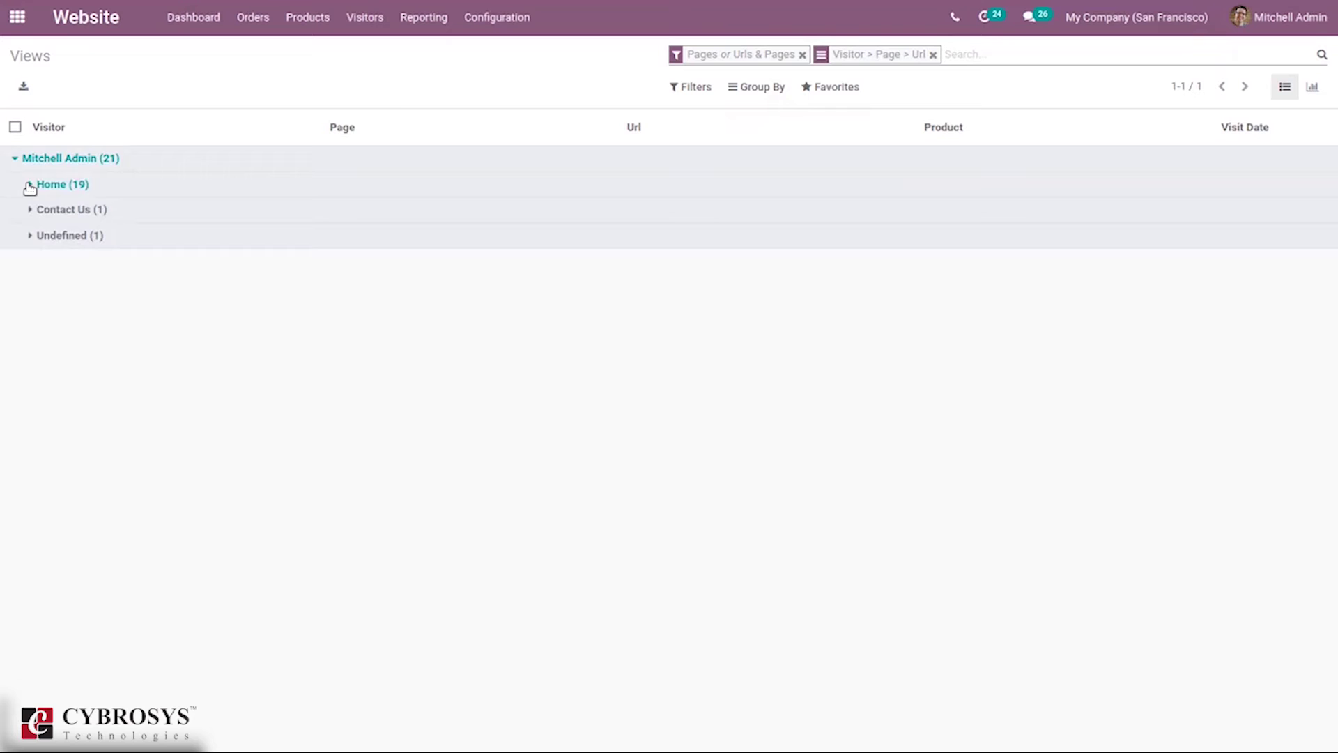
{"action": "left_click", "coordinate": [30, 187]}
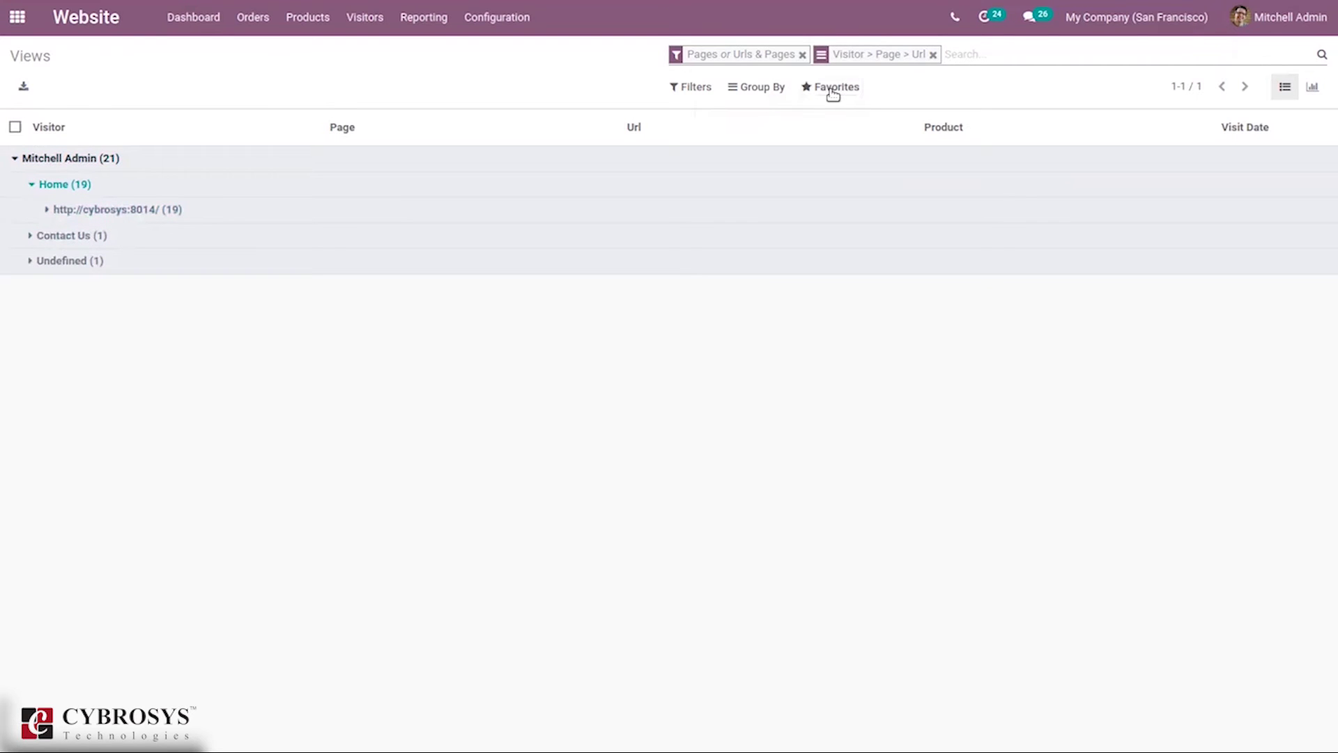
{"action": "left_click", "coordinate": [791, 92]}
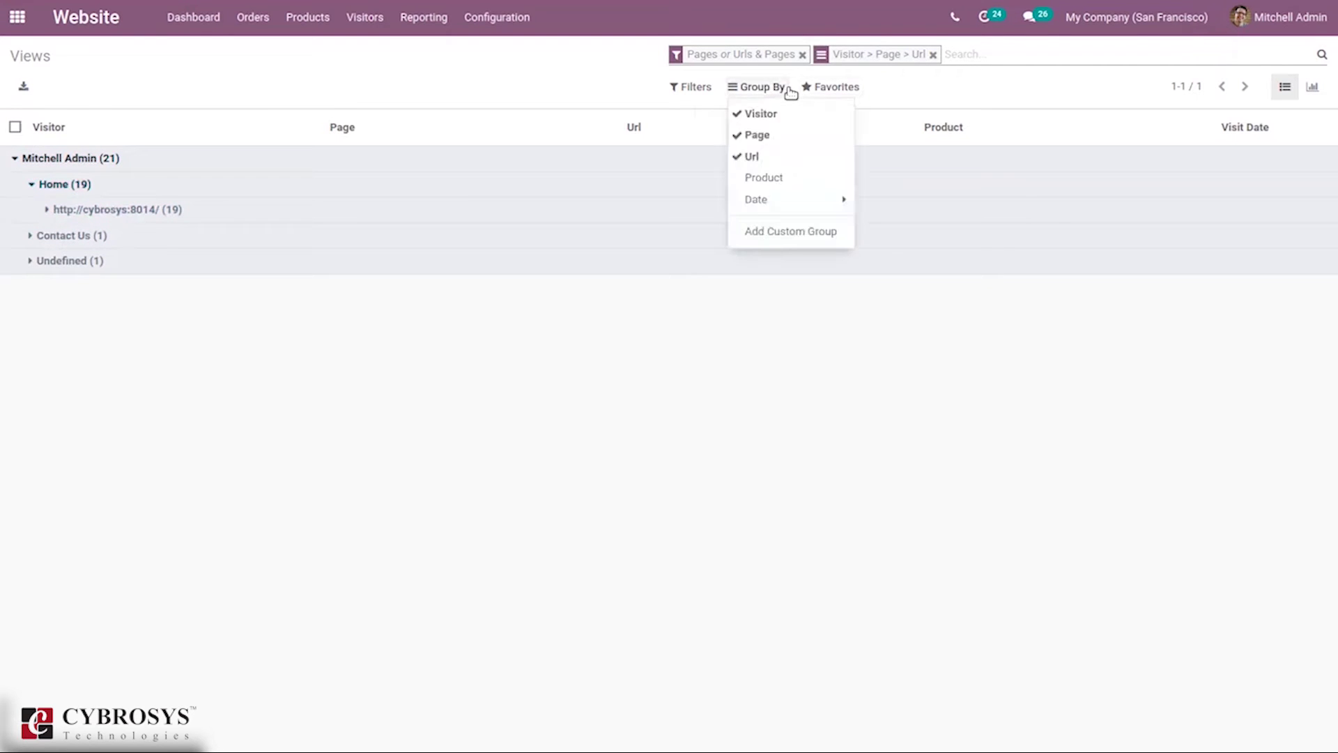
{"action": "left_click", "coordinate": [777, 180]}
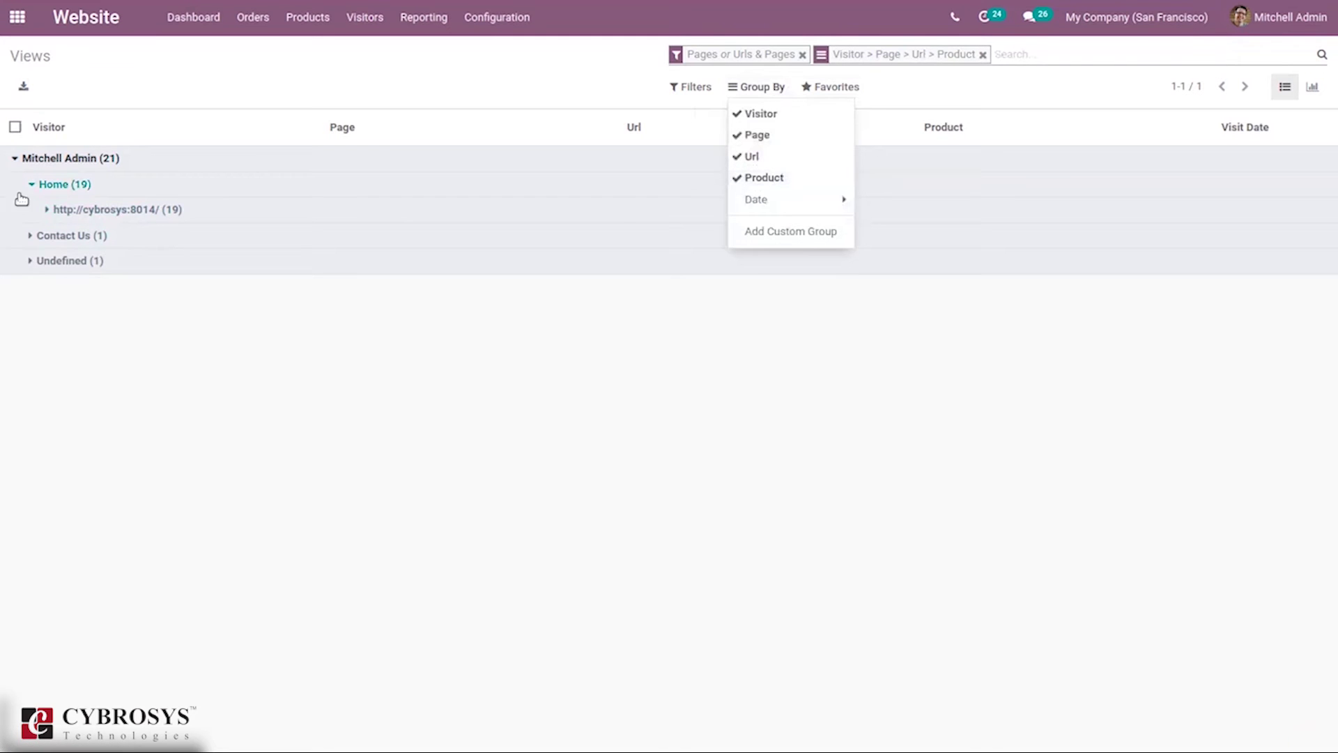
{"action": "left_click", "coordinate": [47, 212]}
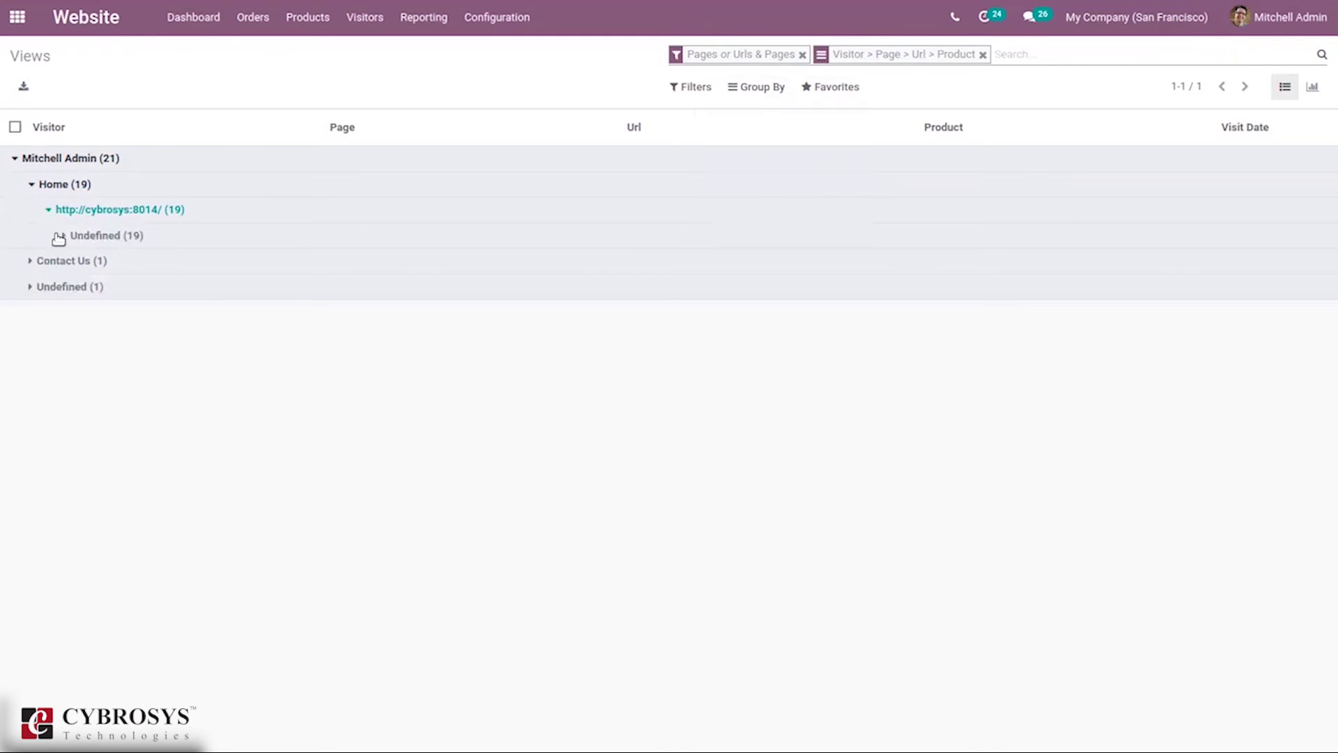
{"action": "left_click", "coordinate": [65, 238]}
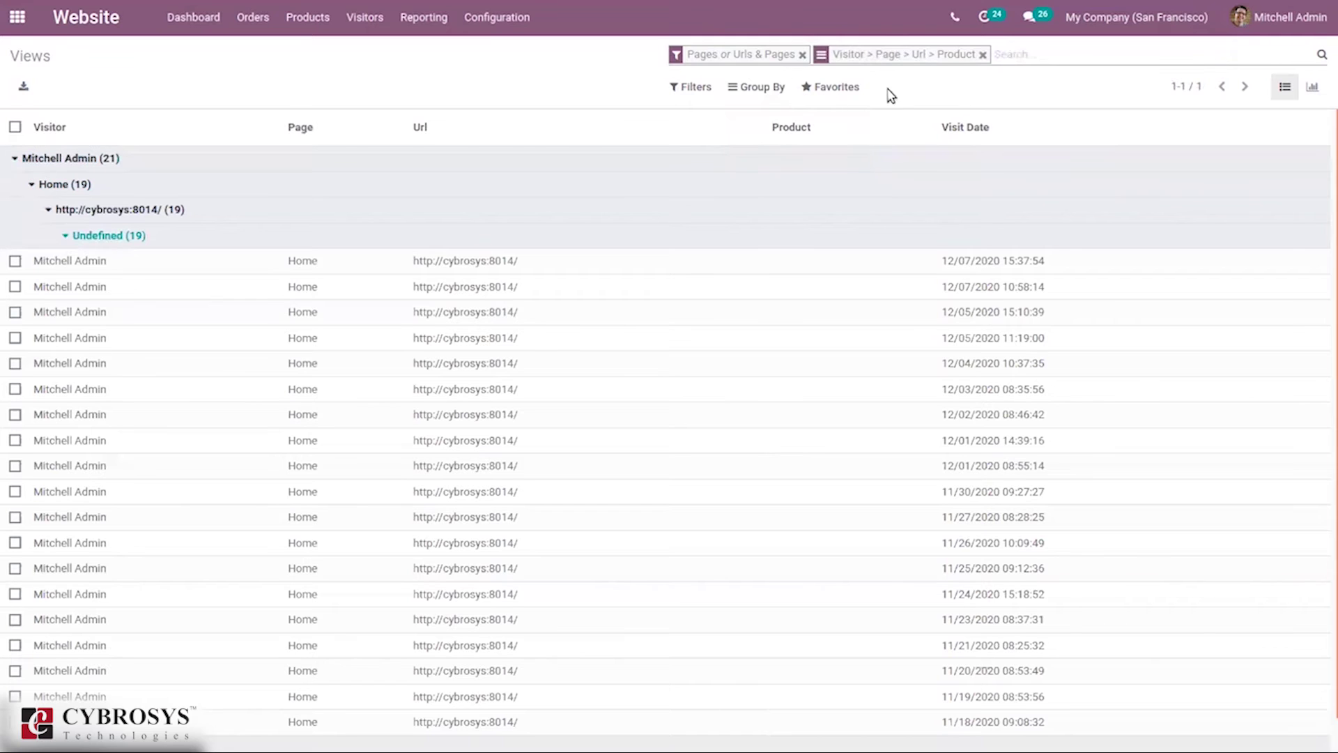
{"action": "left_click", "coordinate": [984, 55]}
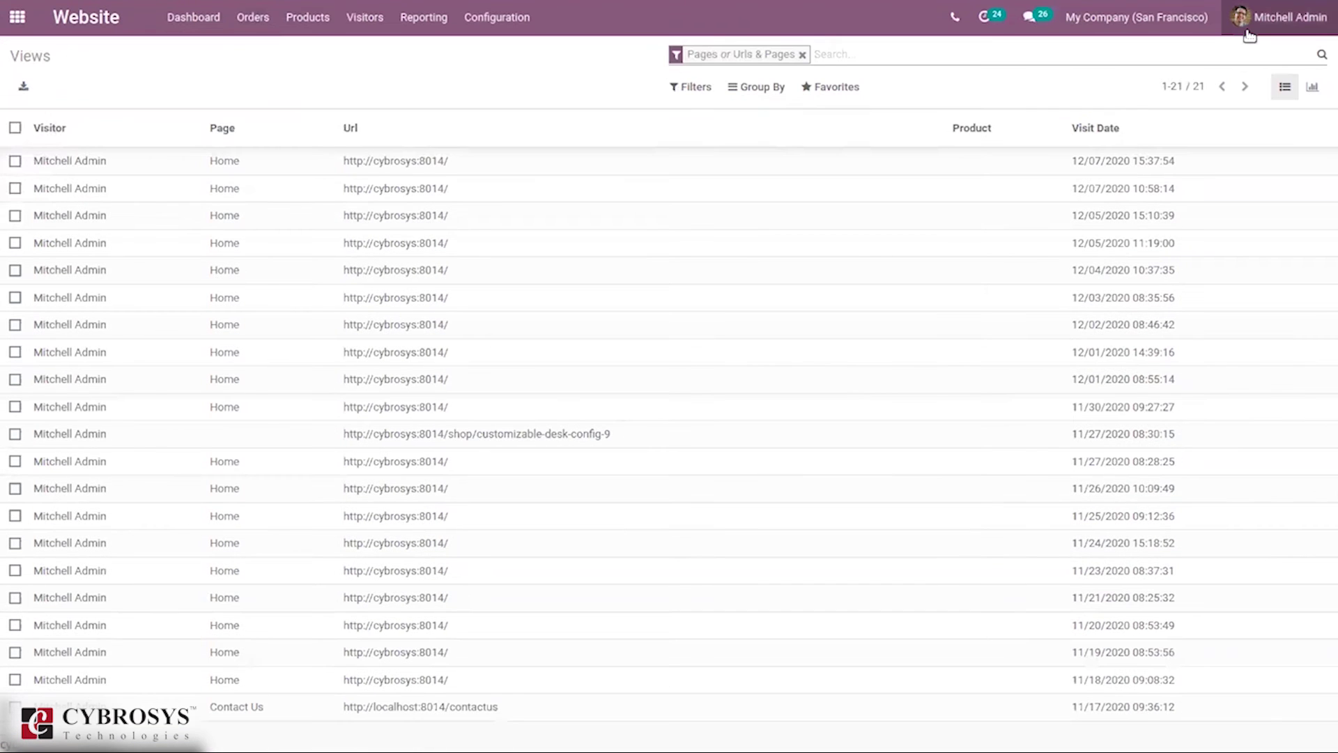
{"action": "left_click", "coordinate": [1254, 17]}
{"action": "left_click", "coordinate": [1250, 178]}
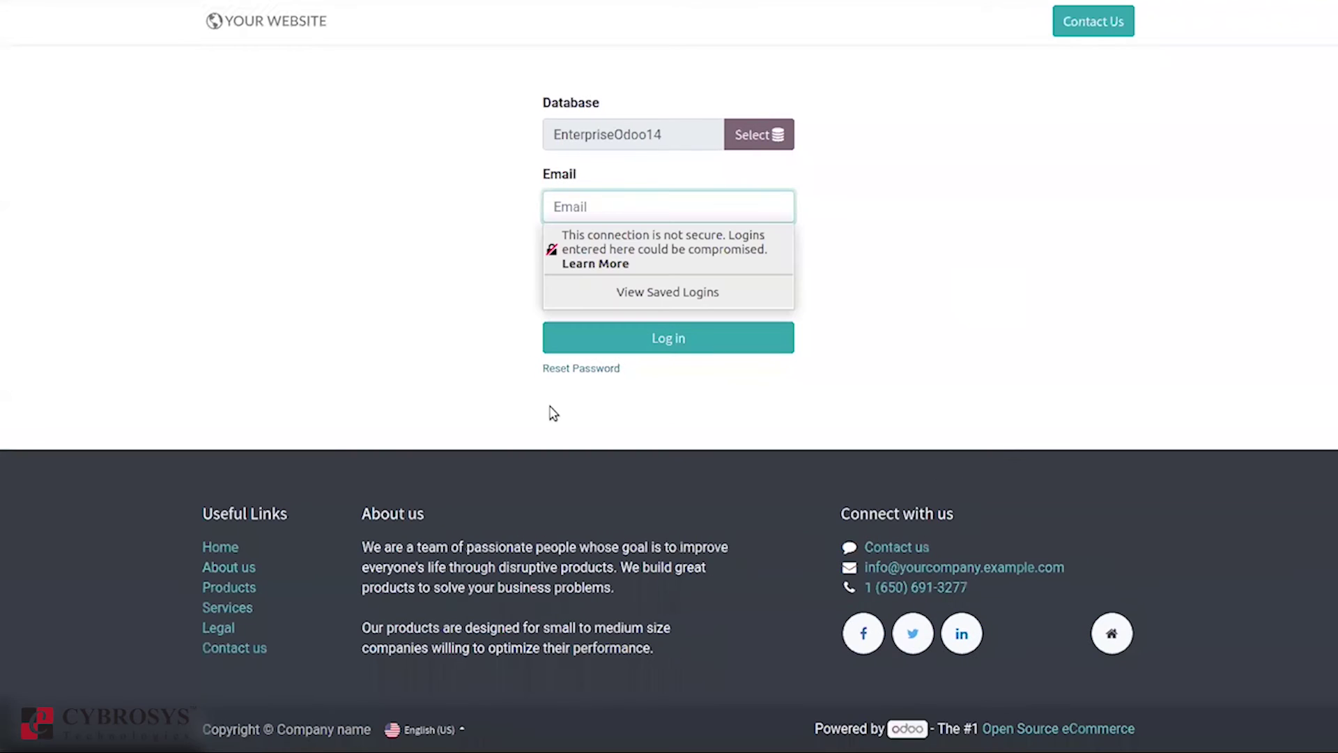
{"action": "type", "text": "demo"}
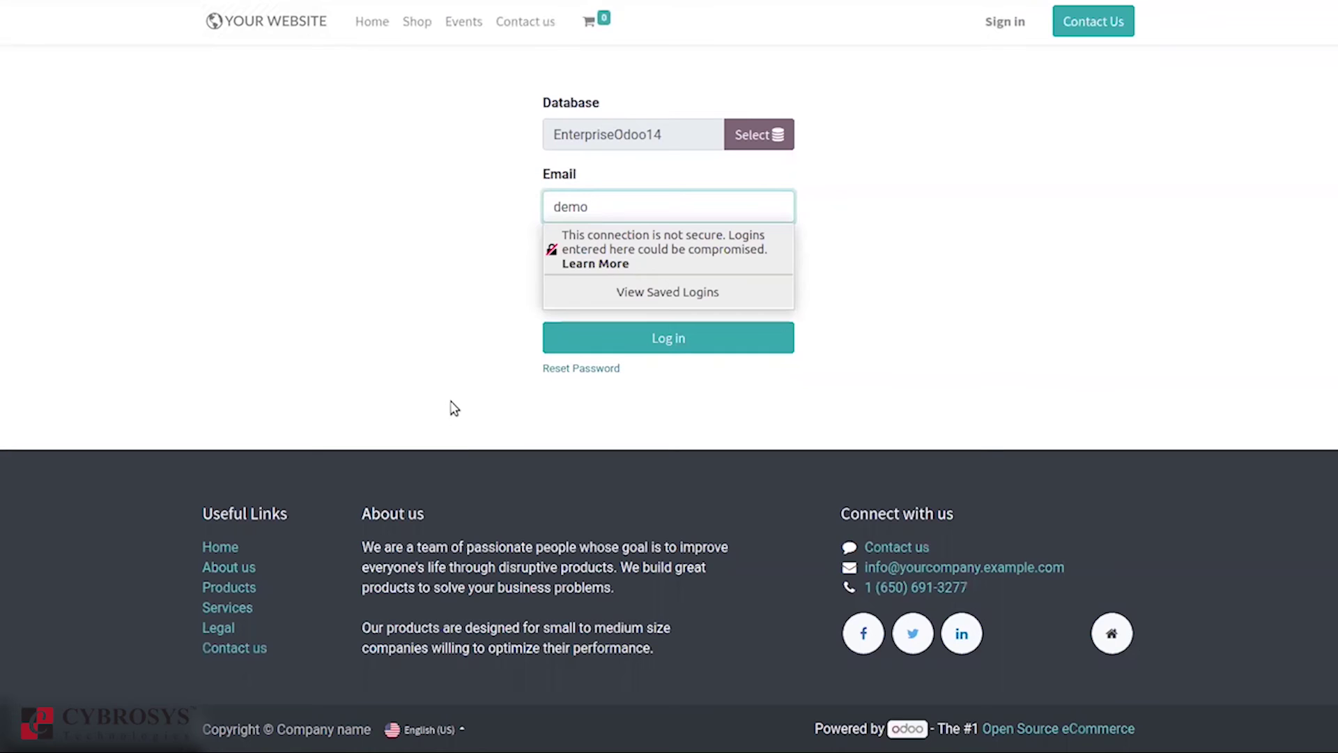
Log in with the demo credentials and decline Firefox's offer to save the login
{"action": "left_click", "coordinate": [455, 394]}
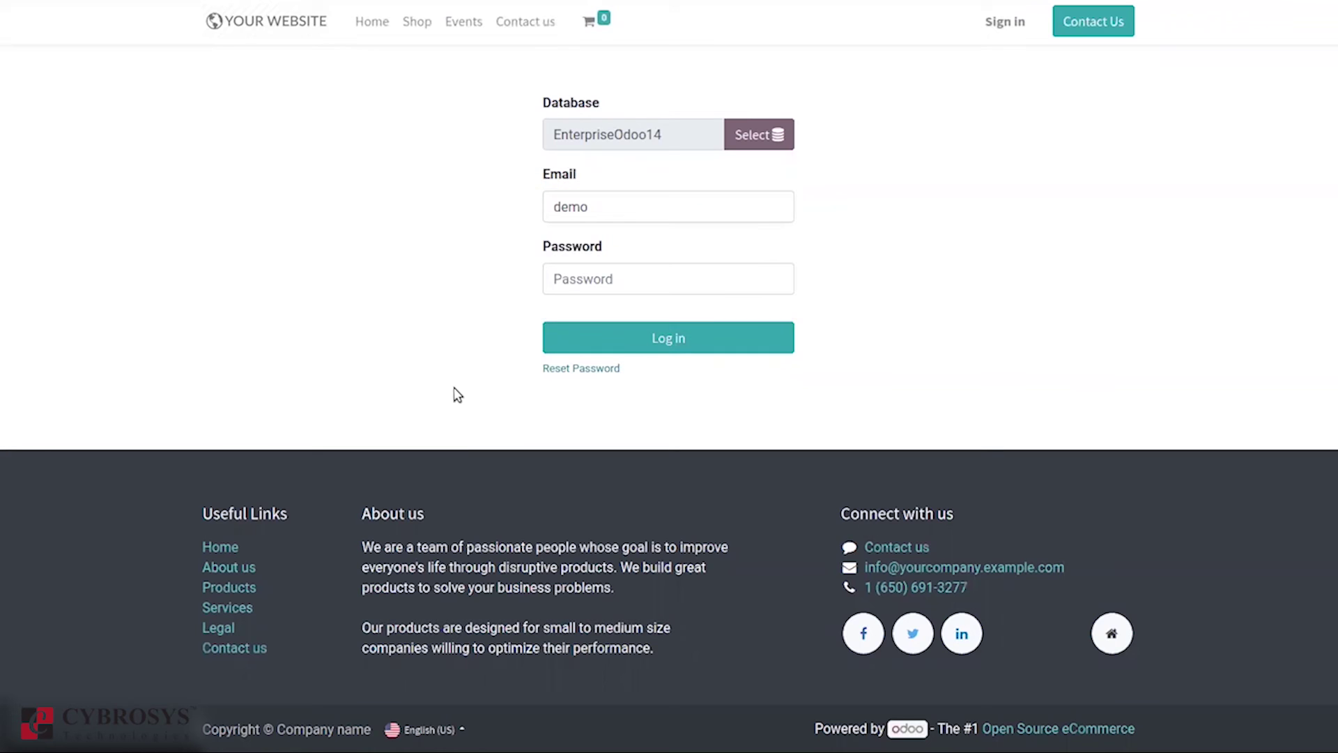
{"action": "left_click", "coordinate": [578, 283]}
{"action": "type", "text": "dem"}
{"action": "key", "text": "BackSpace"}
{"action": "key", "text": "BackSpace"}
{"action": "key", "text": "BackSpace"}
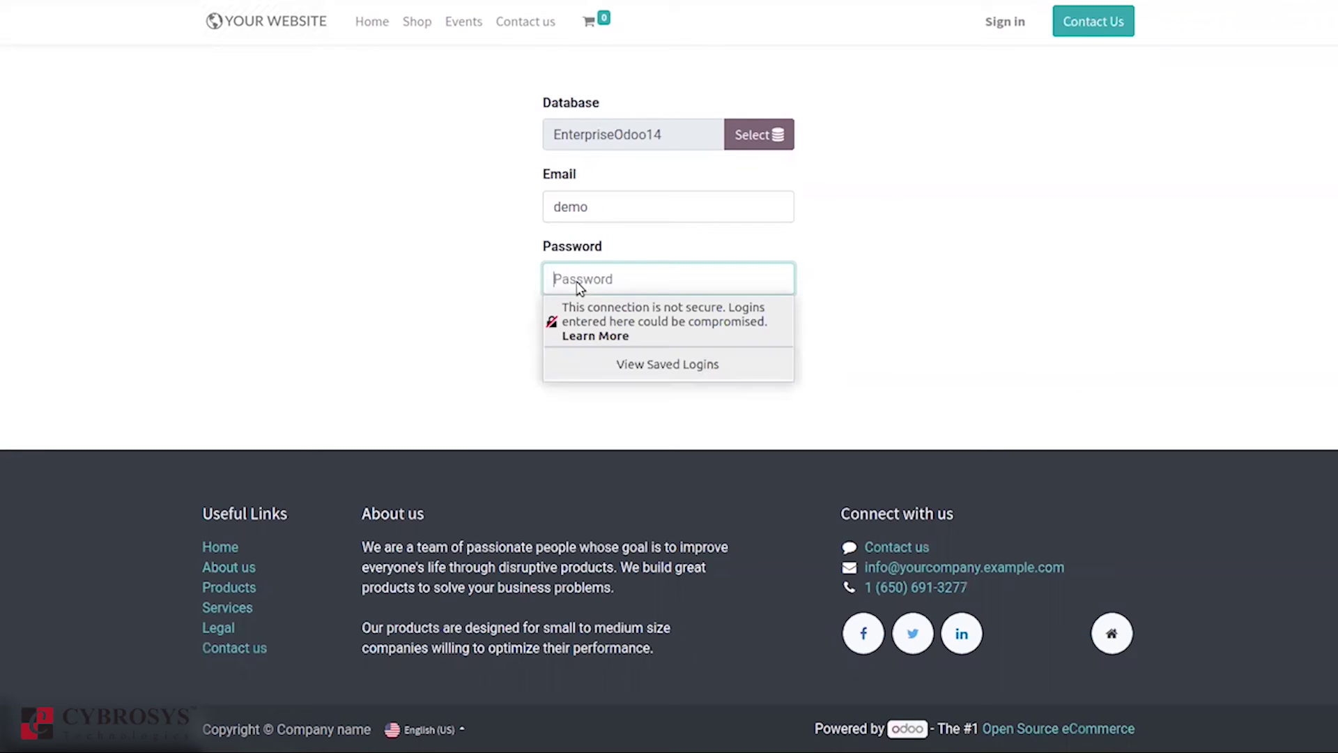
{"action": "type", "text": "demo"}
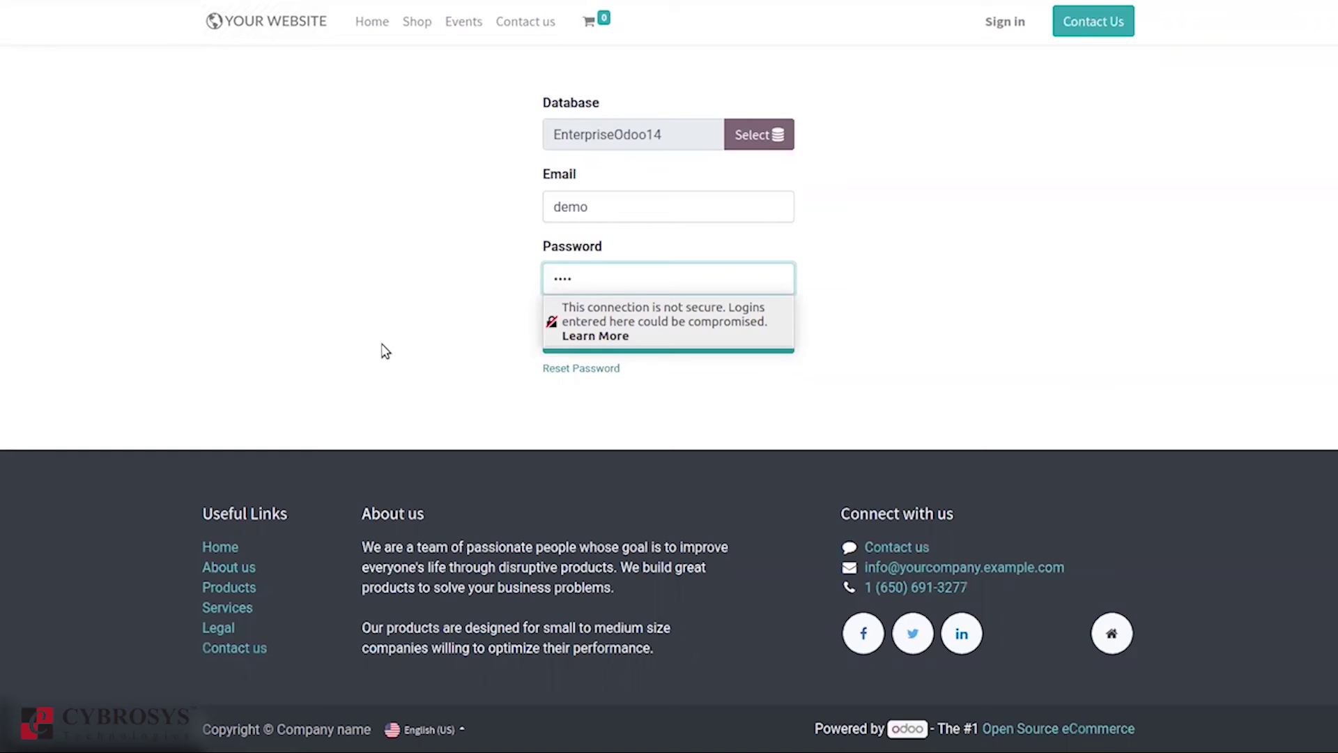
{"action": "left_click", "coordinate": [601, 335]}
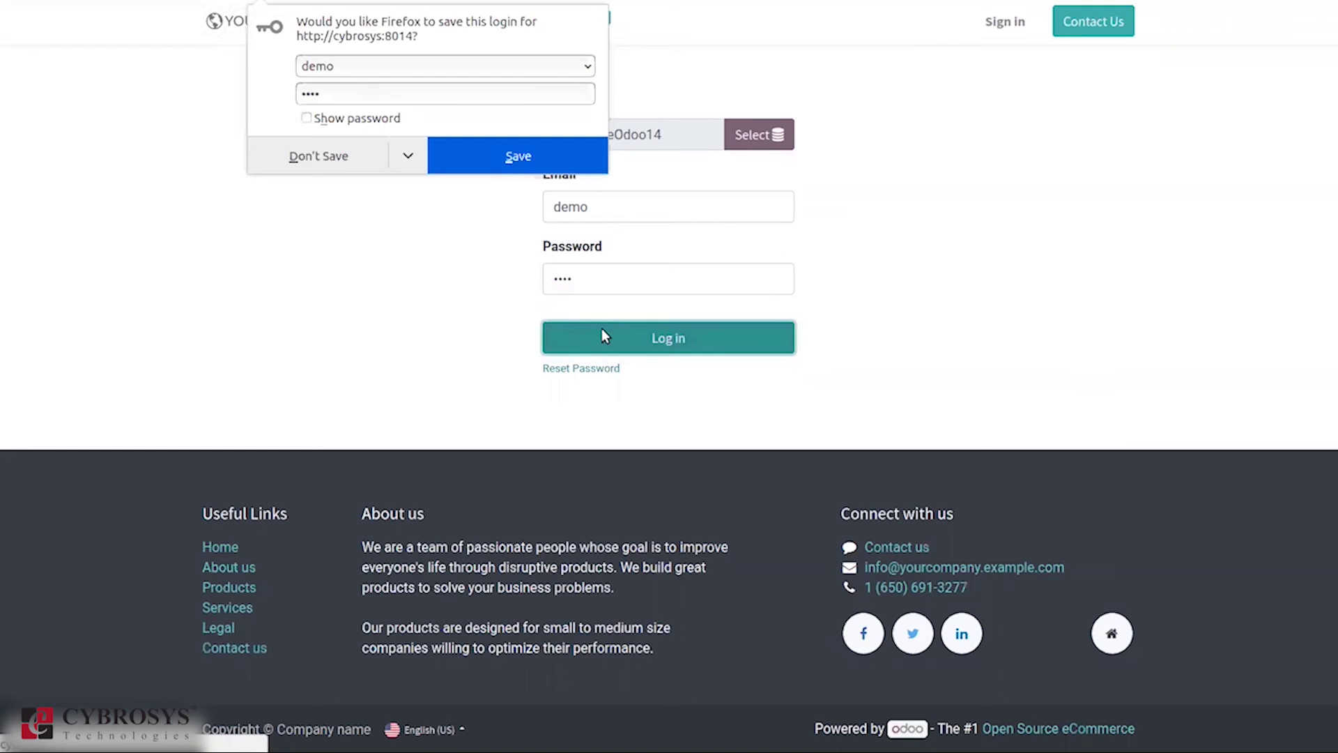
{"action": "left_click", "coordinate": [322, 158]}
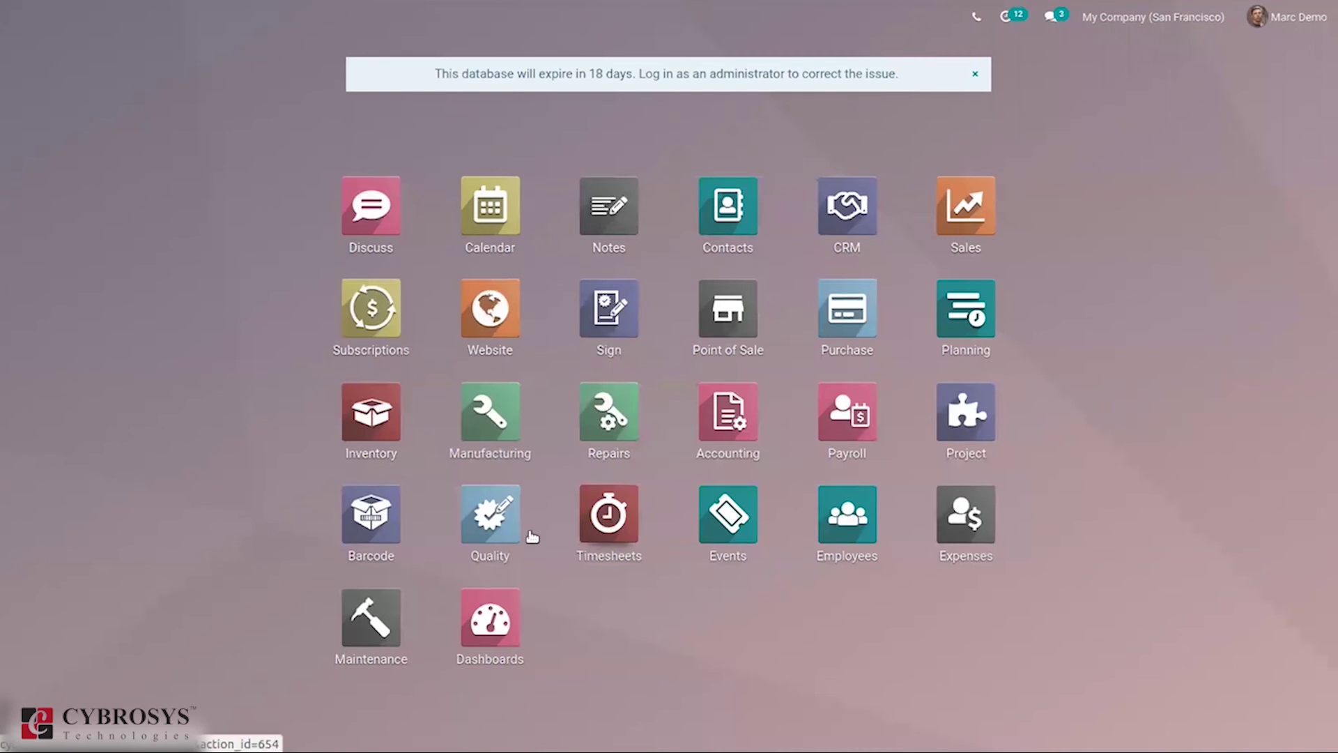
{"action": "type", "text": "we"}
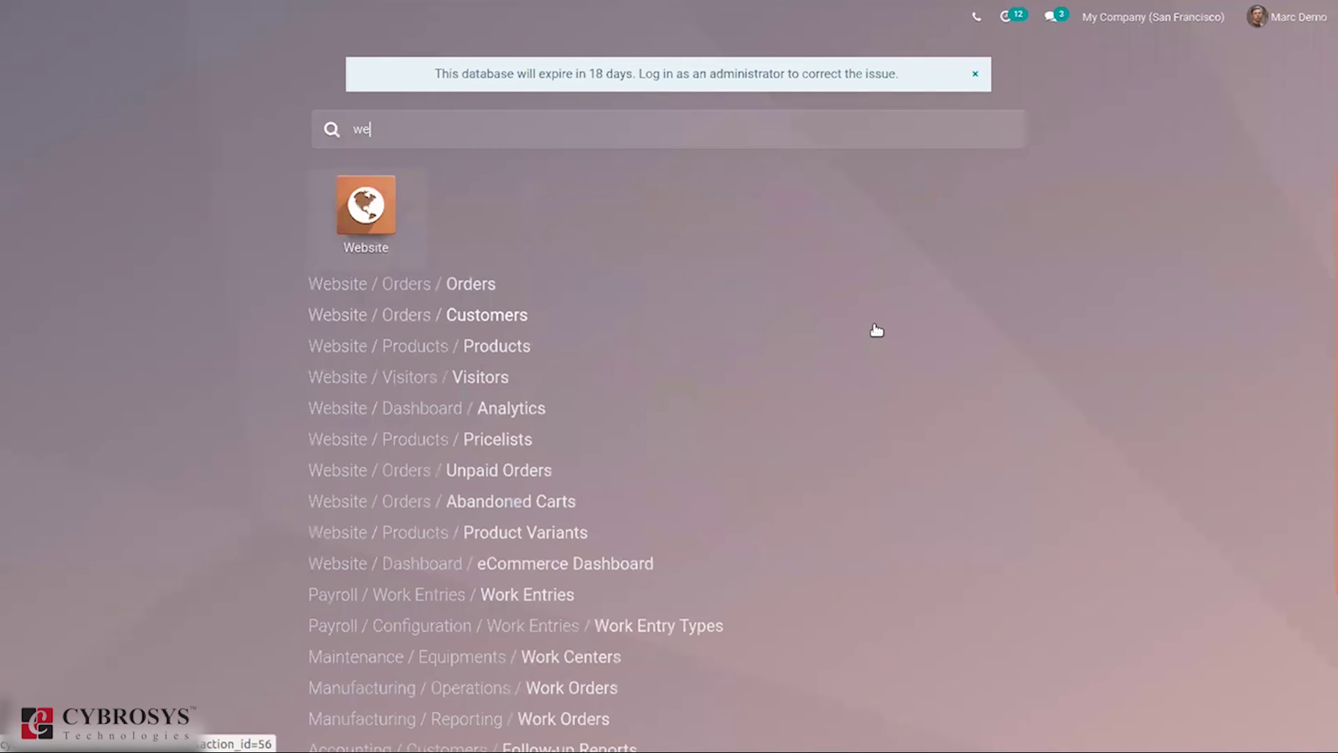
As Marc Demo, go to the public website shop and view the Chair floor protection product
{"action": "left_click", "coordinate": [385, 218]}
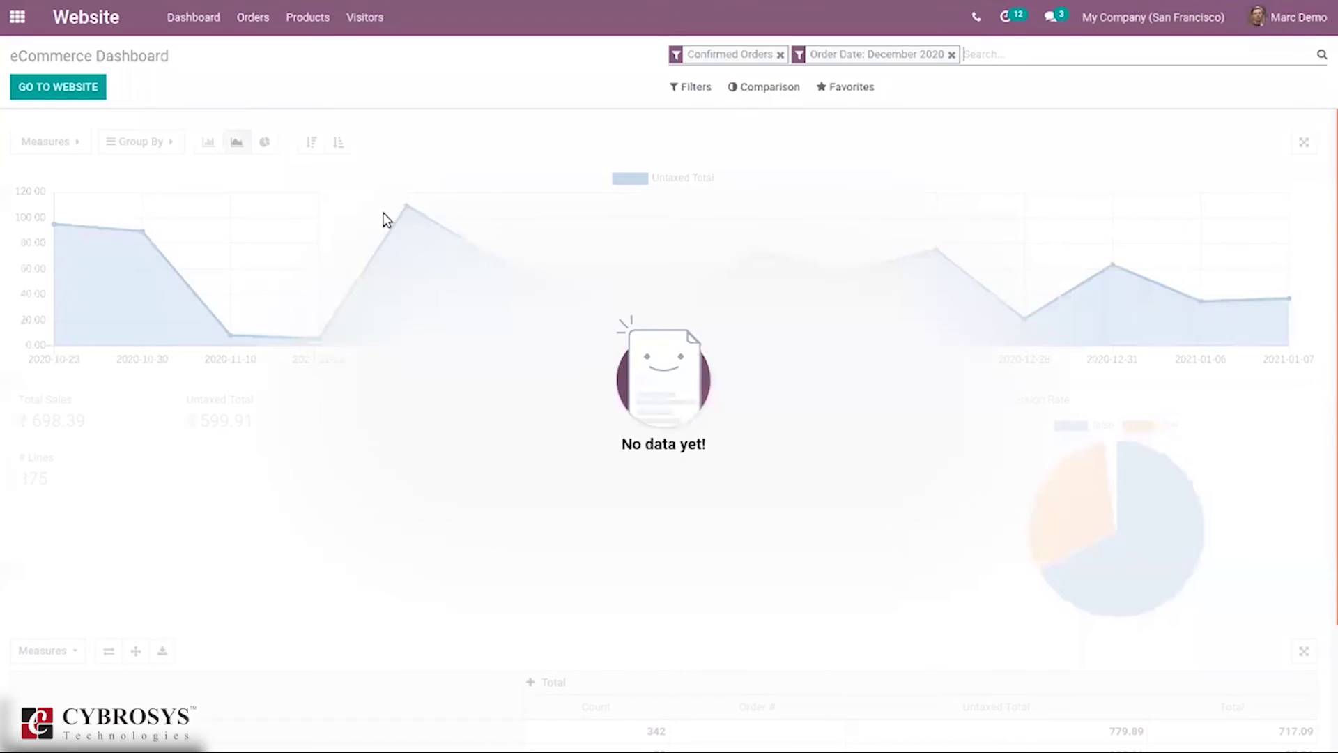
{"action": "left_click", "coordinate": [64, 92]}
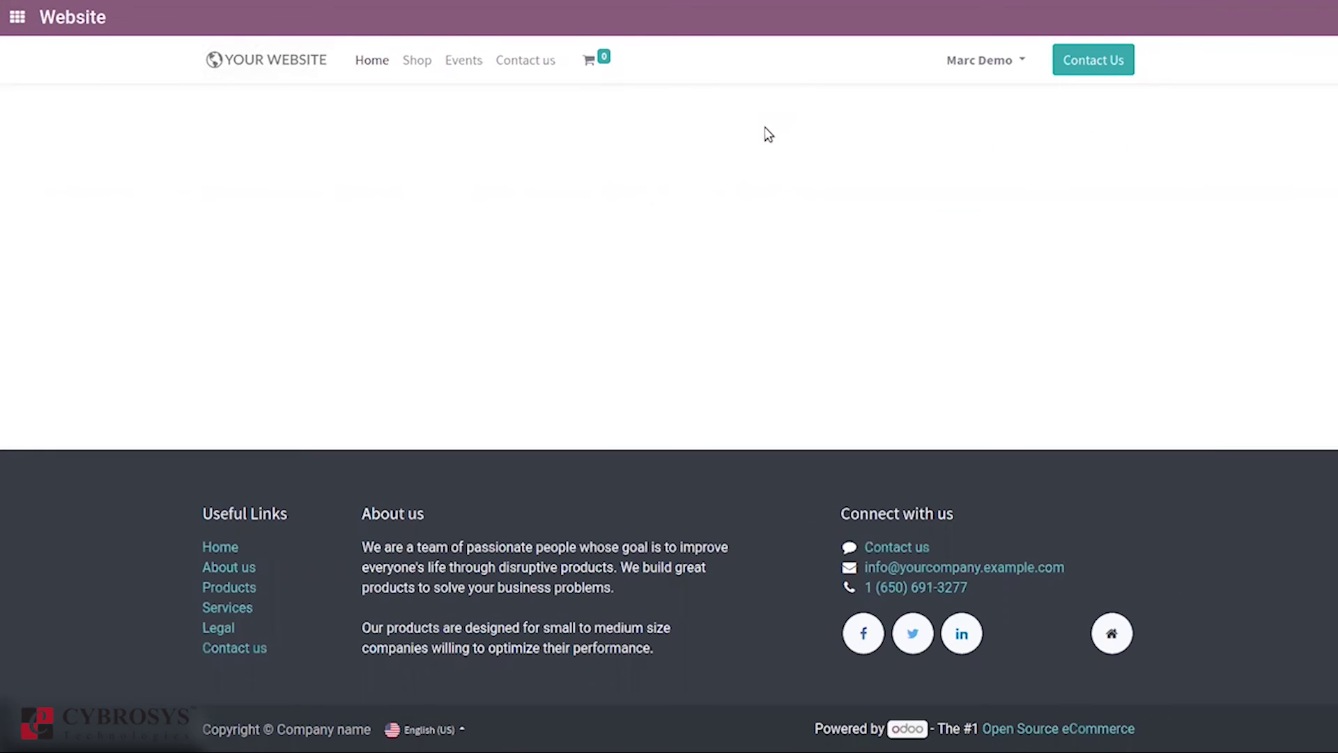
{"action": "left_click", "coordinate": [429, 63]}
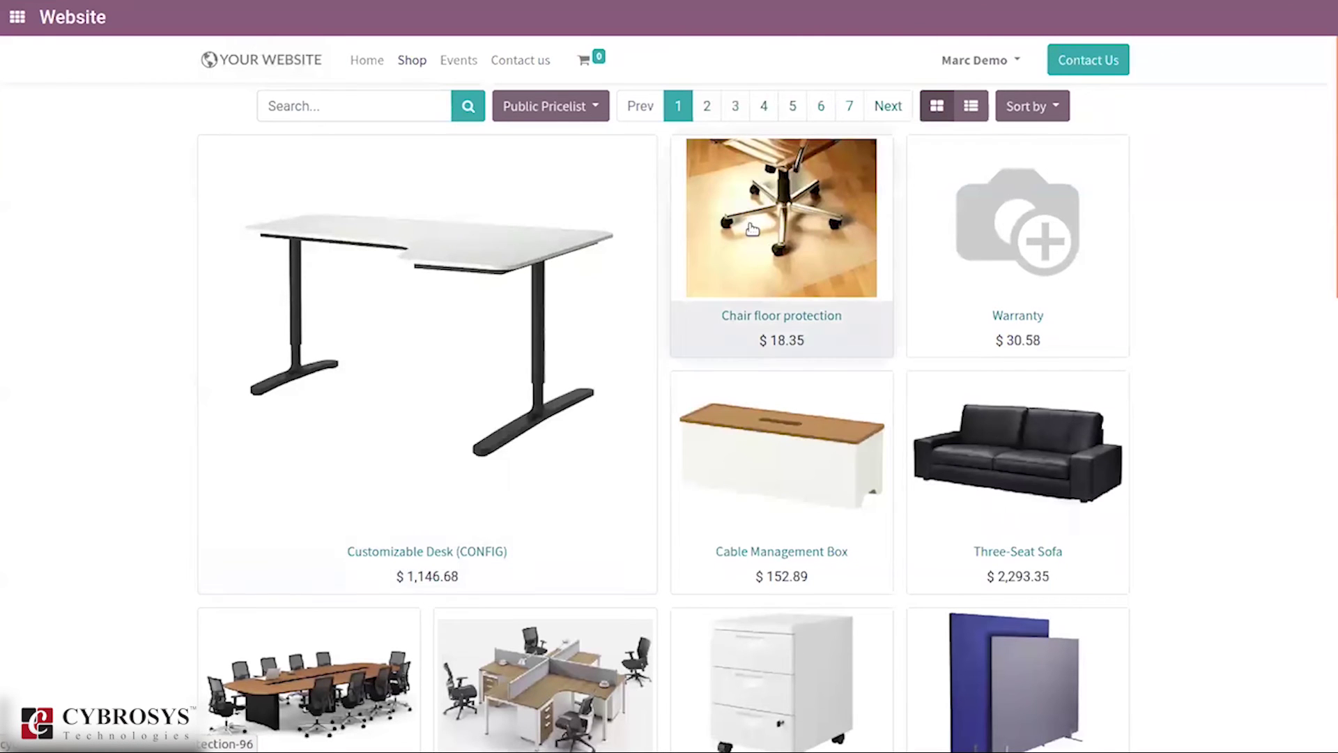
{"action": "left_click", "coordinate": [781, 217]}
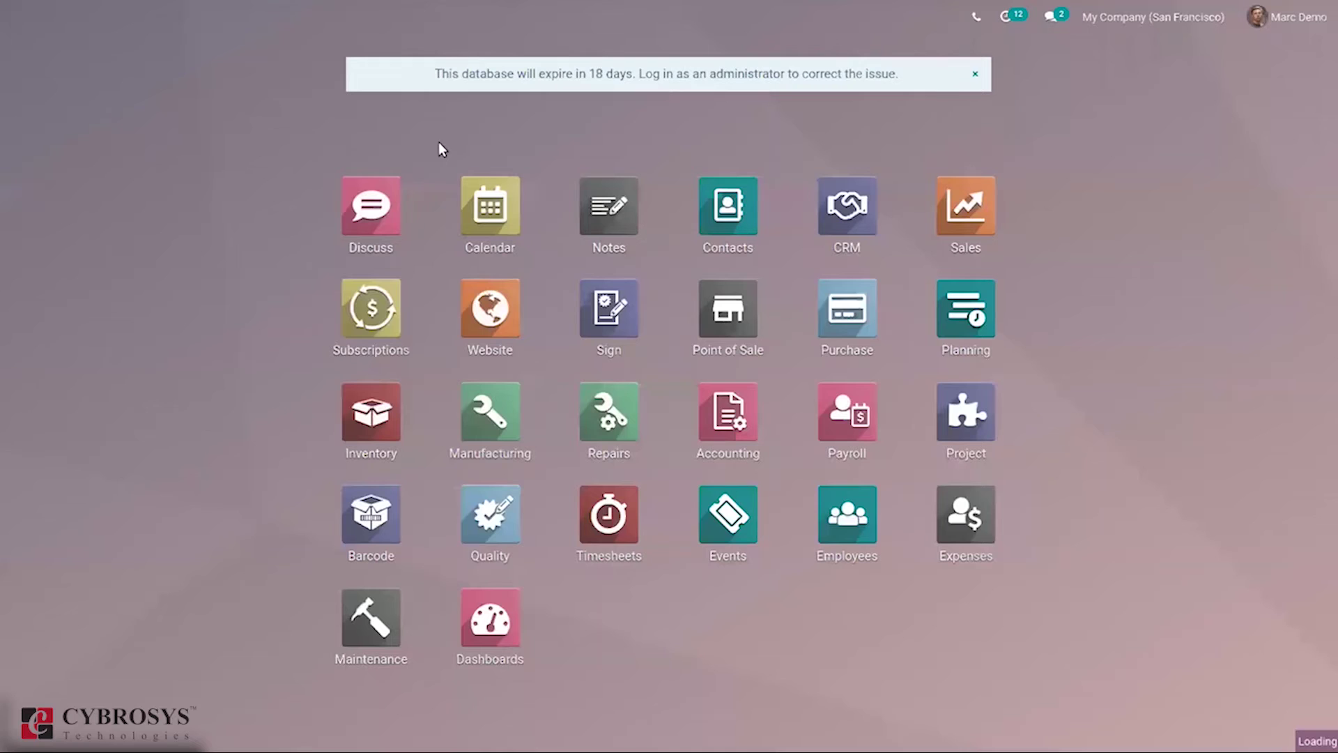
{"action": "type", "text": "we"}
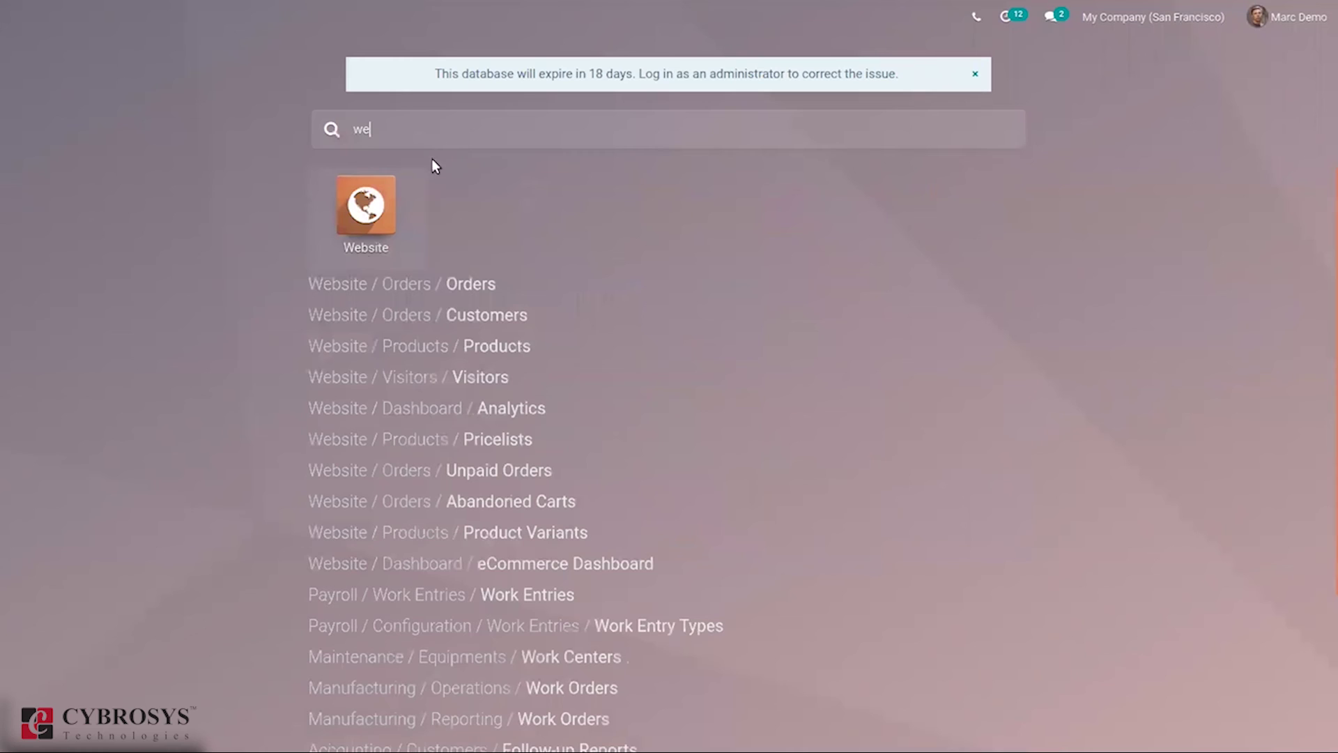
Attempt Visitors > Views as the demo user and acknowledge the Access Error
{"action": "left_click", "coordinate": [342, 260]}
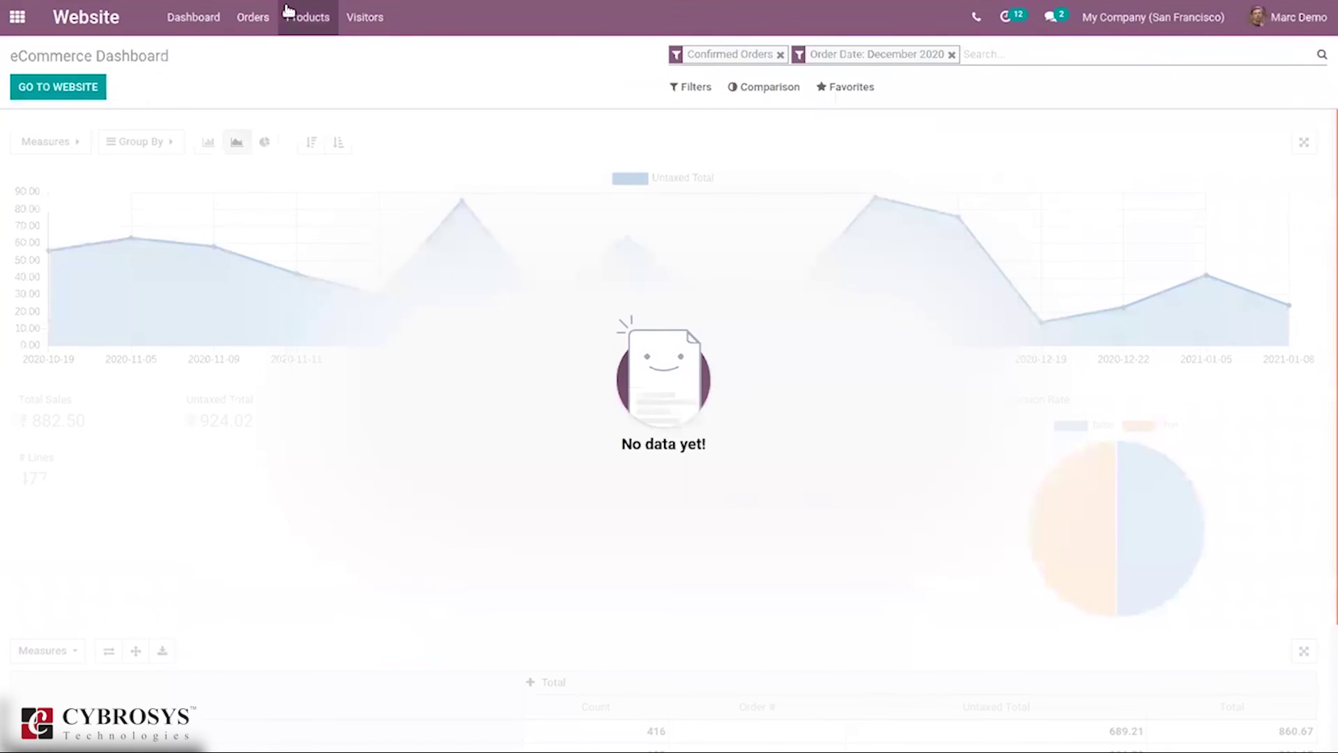
{"action": "left_click", "coordinate": [368, 18]}
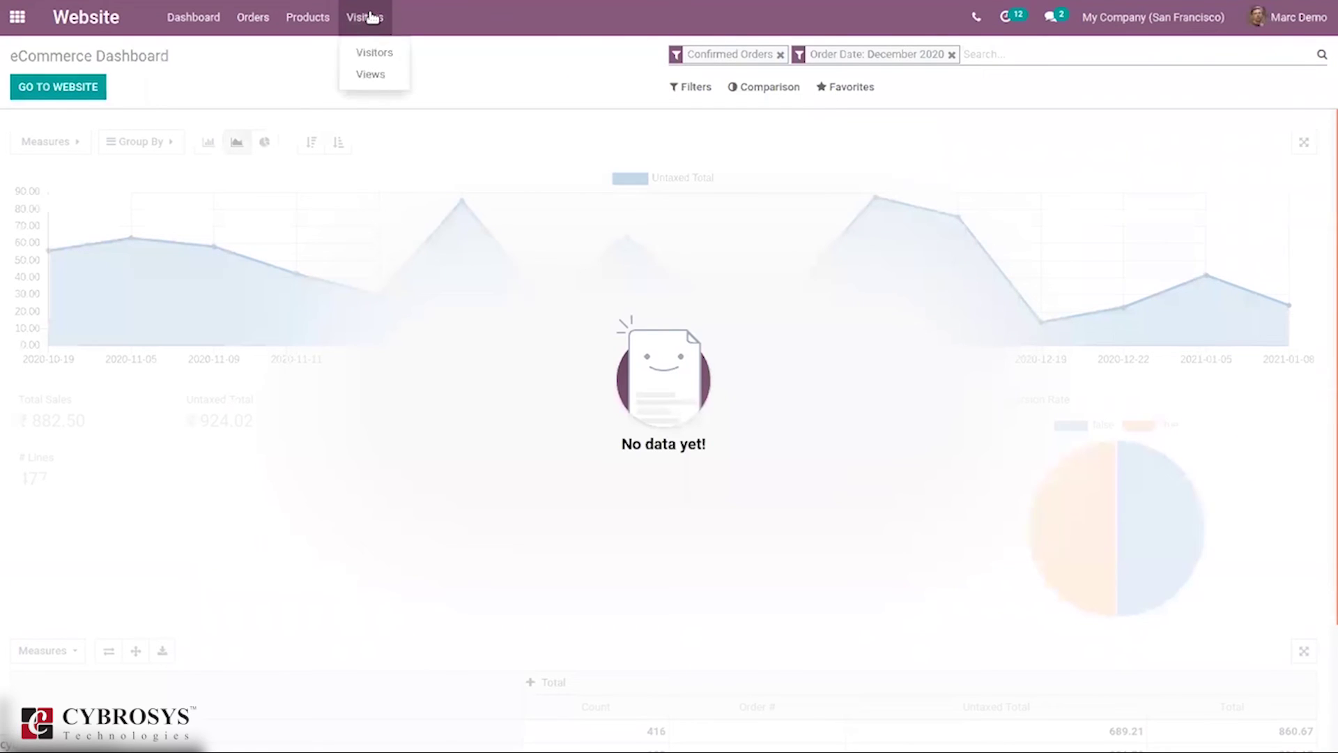
{"action": "left_click", "coordinate": [396, 56]}
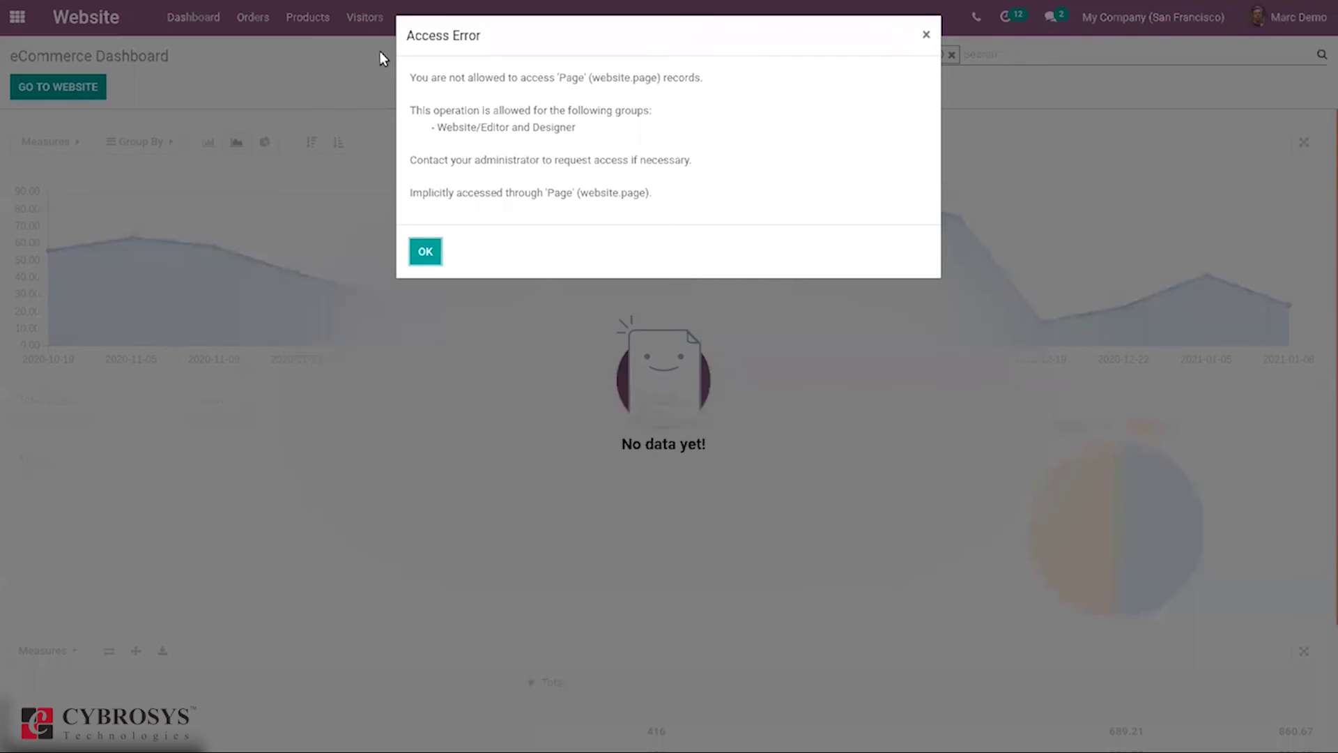
{"action": "left_click", "coordinate": [426, 250]}
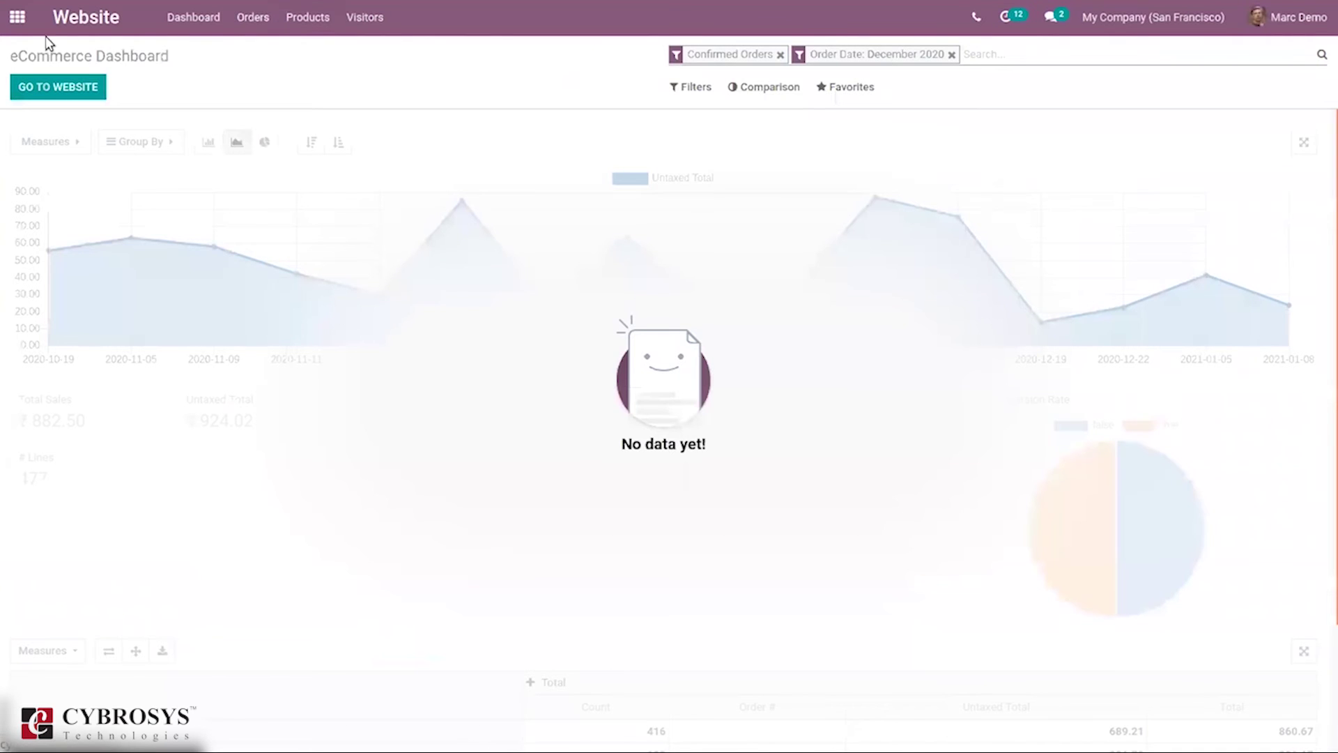
Log Marc Demo out from the user menu, returning to the login page
{"action": "left_click", "coordinate": [19, 17]}
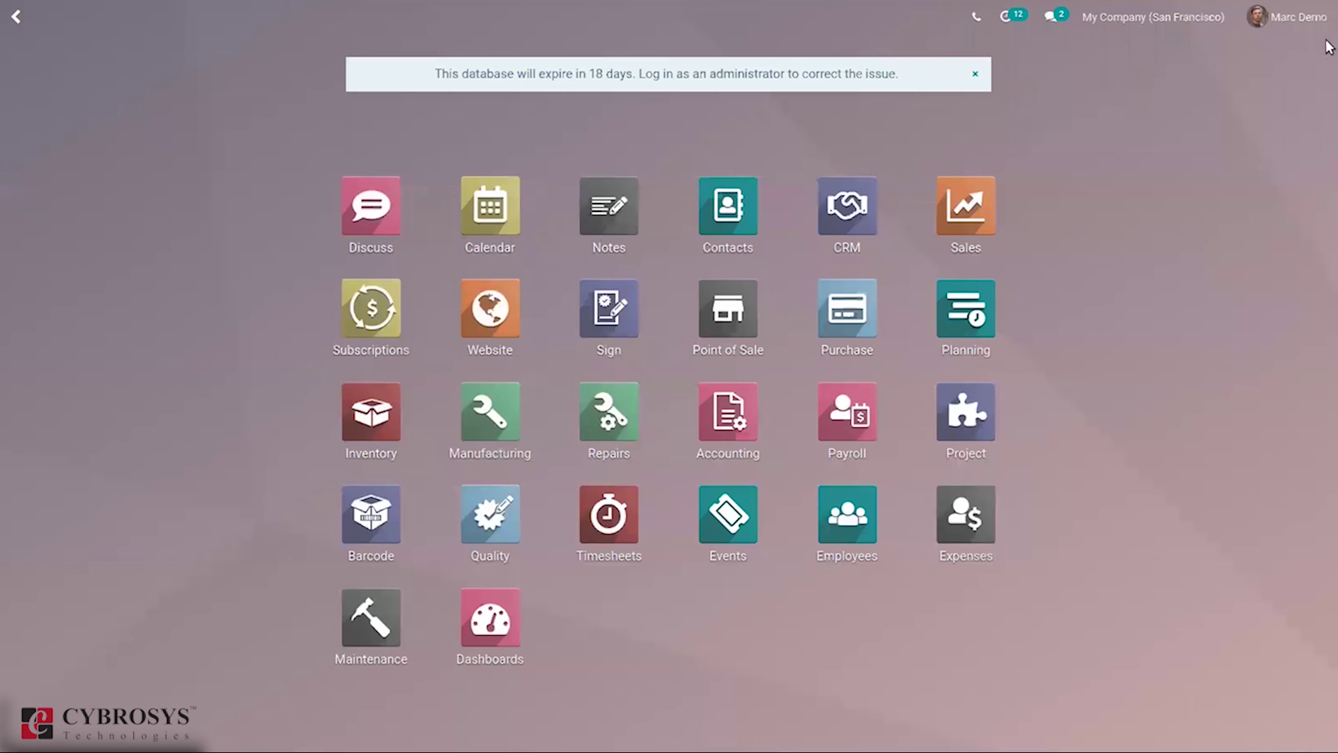
{"action": "left_click", "coordinate": [1299, 19]}
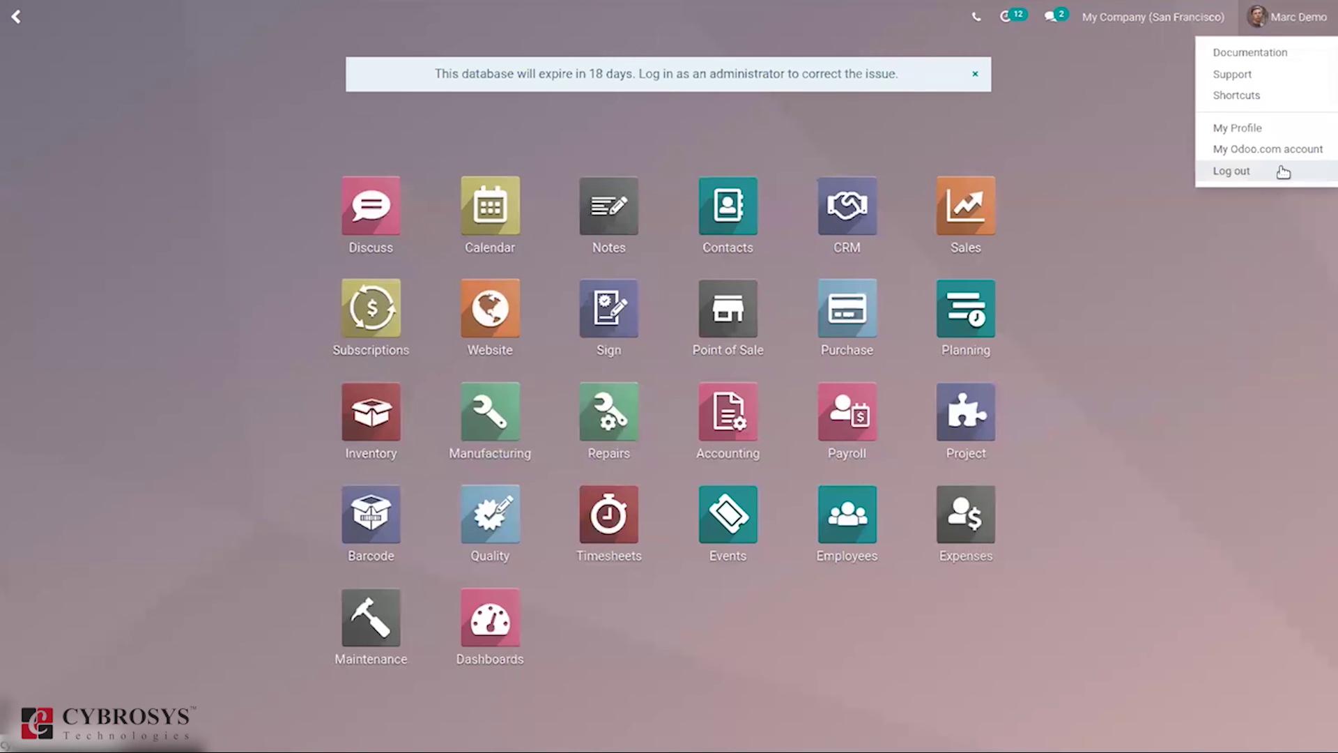
{"action": "left_click", "coordinate": [1283, 171]}
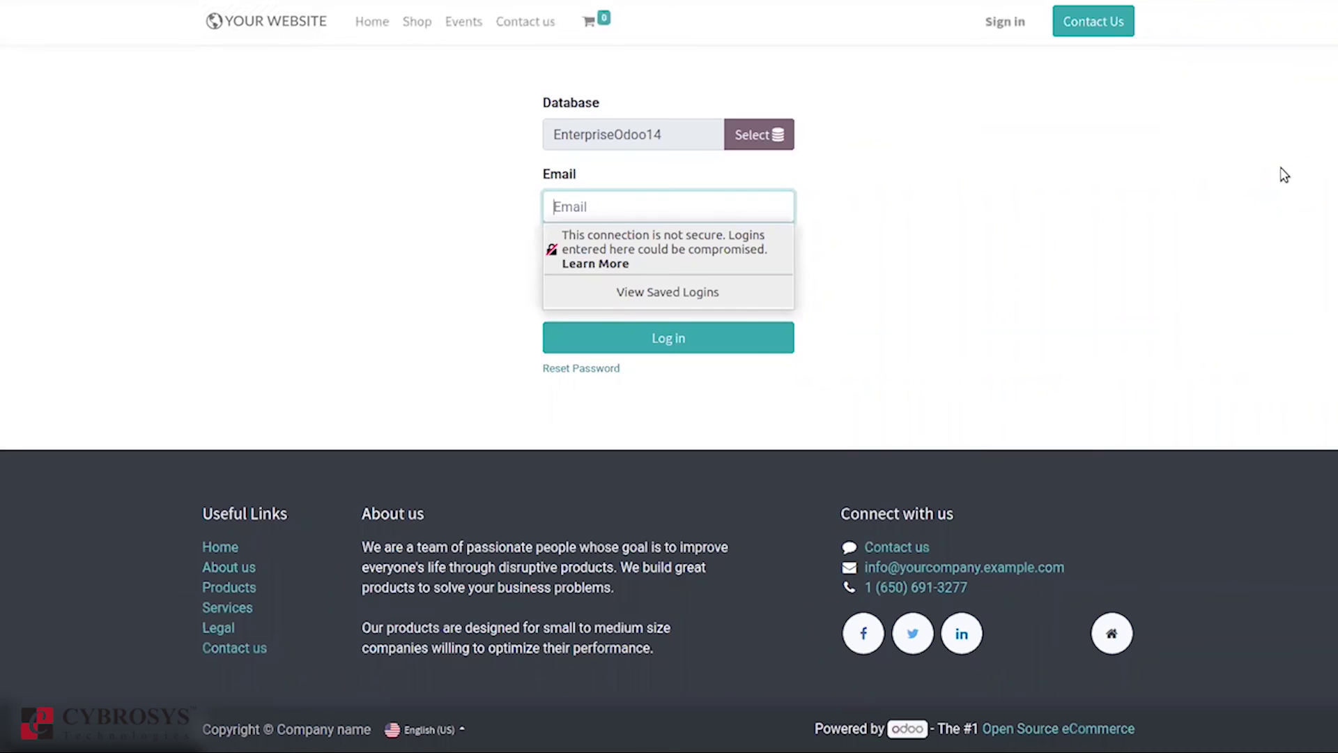
{"action": "type", "text": "1"}
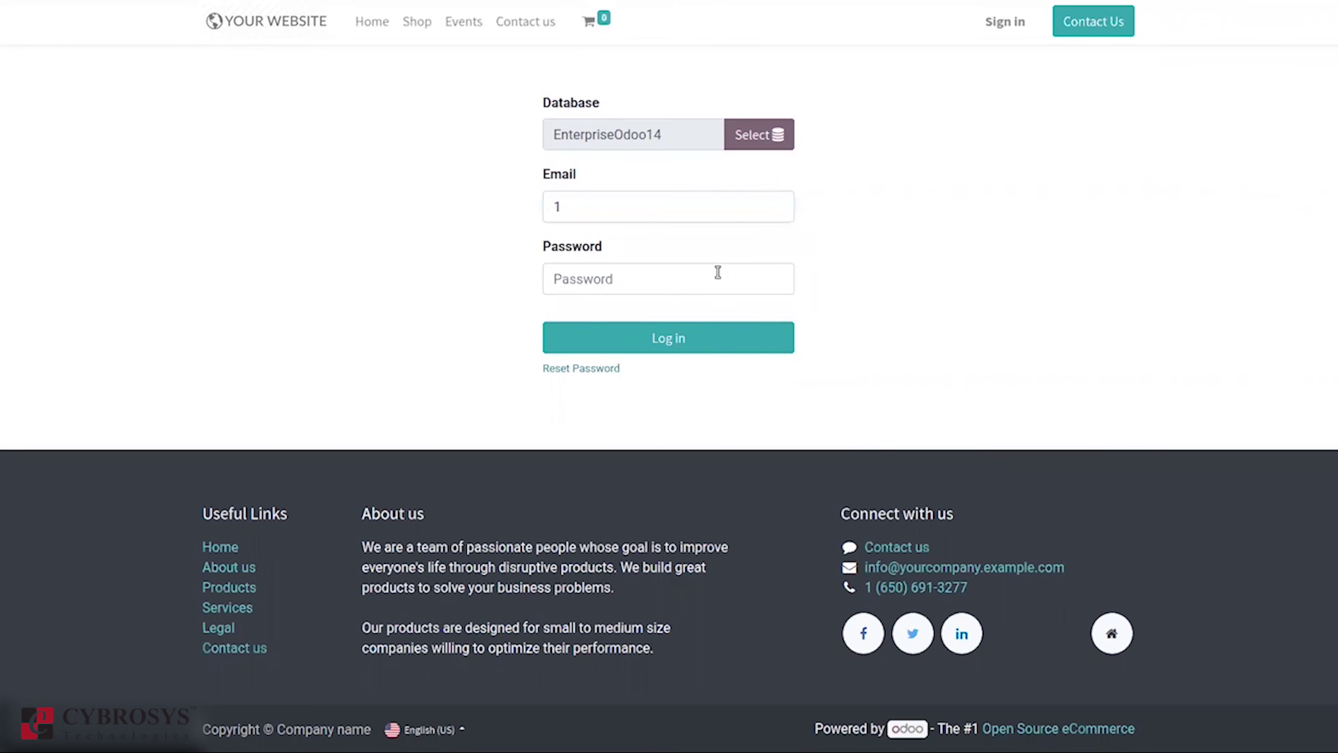
Sign in as the administrator and list the six website visitors, including Marc Demo
{"action": "left_click", "coordinate": [717, 273]}
{"action": "type", "text": "1"}
{"action": "left_click", "coordinate": [588, 333]}
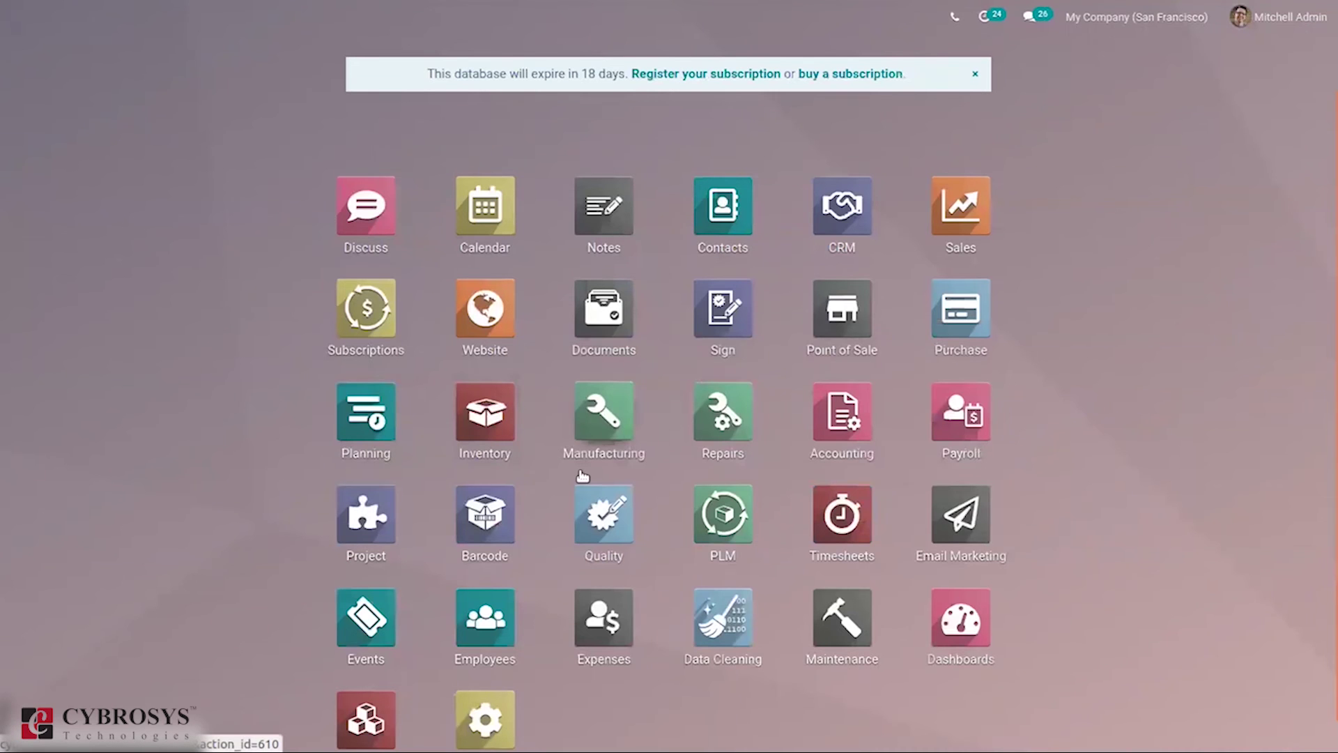
{"action": "type", "text": "we"}
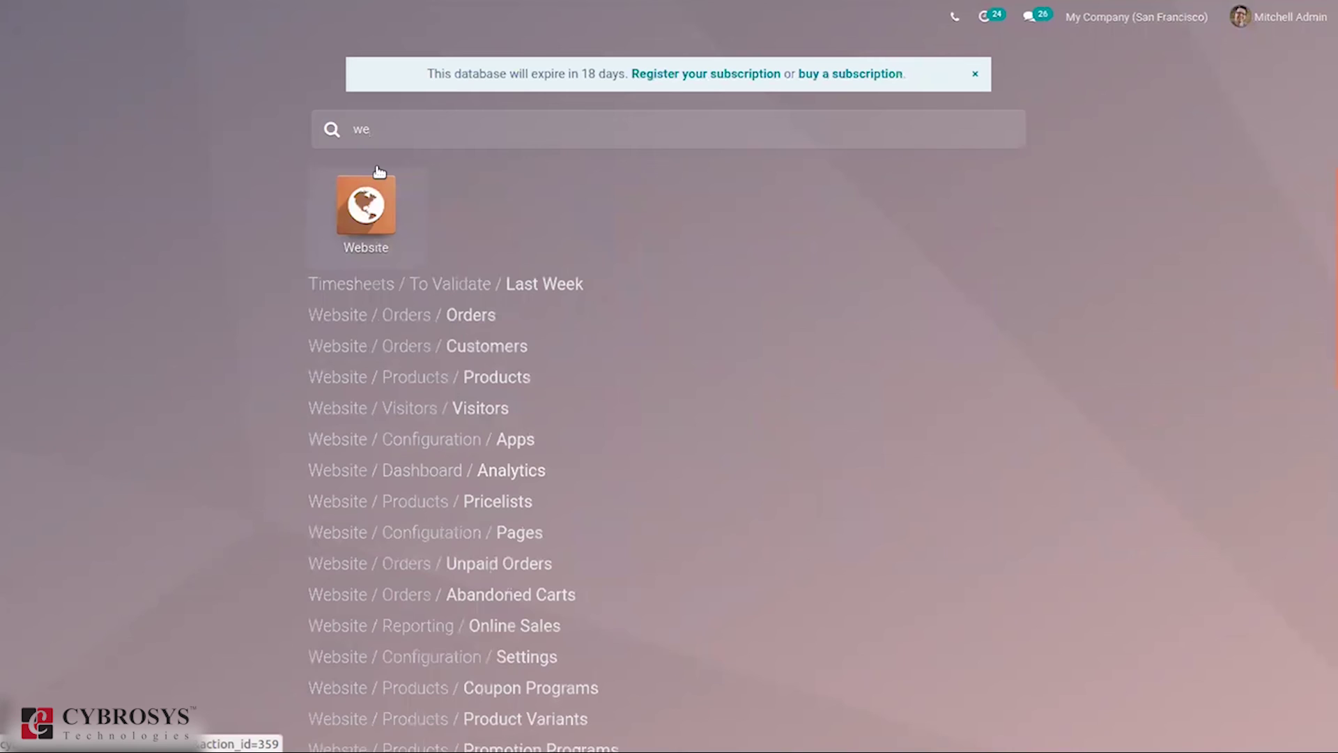
{"action": "left_click", "coordinate": [366, 208]}
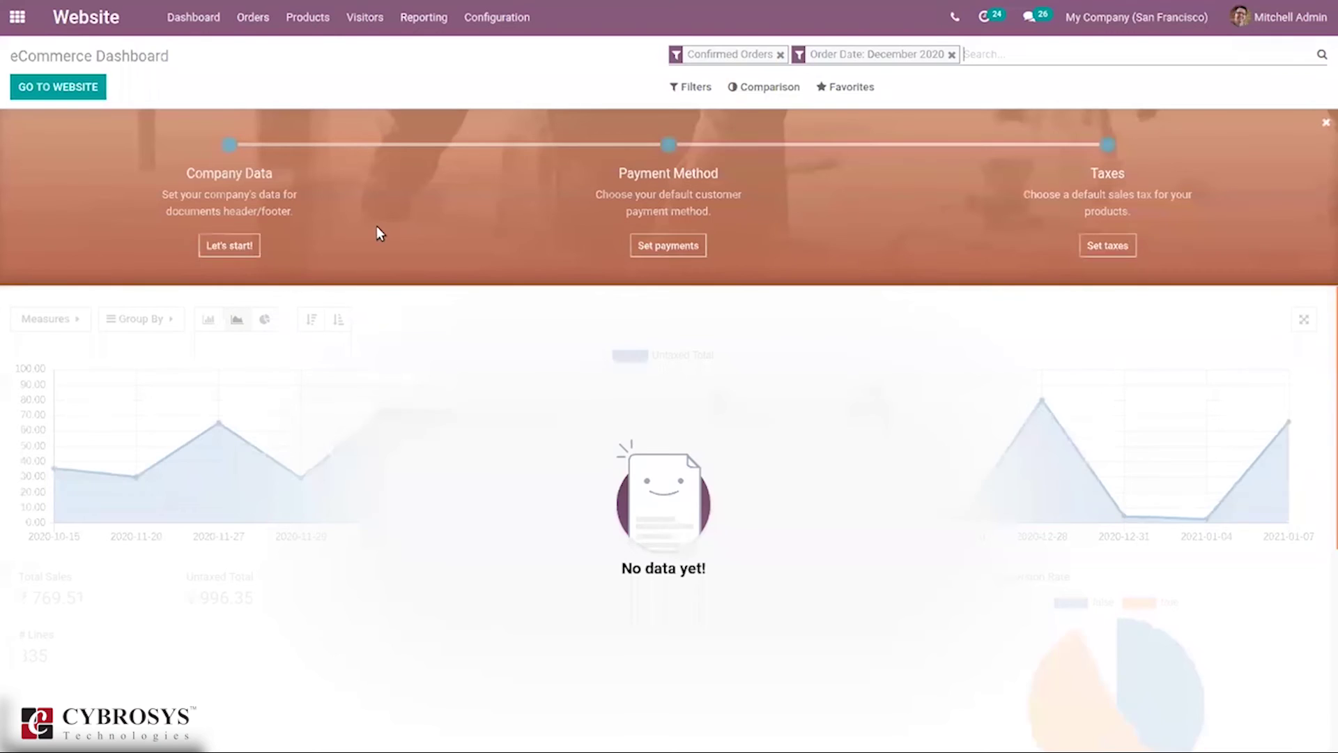
{"action": "left_click", "coordinate": [365, 17]}
{"action": "left_click", "coordinate": [366, 52]}
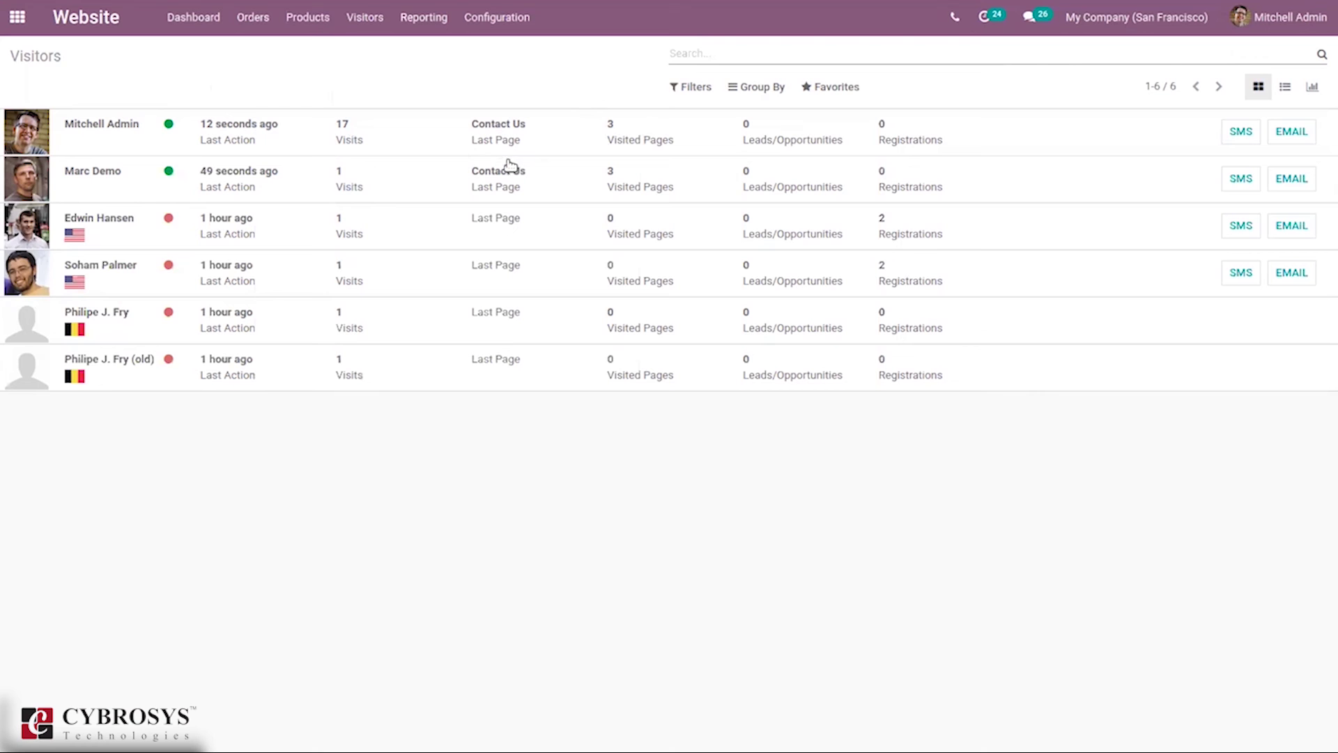
Reach the public website through the eCommerce Dashboard's GO TO WEBSITE
{"action": "left_click", "coordinate": [192, 16]}
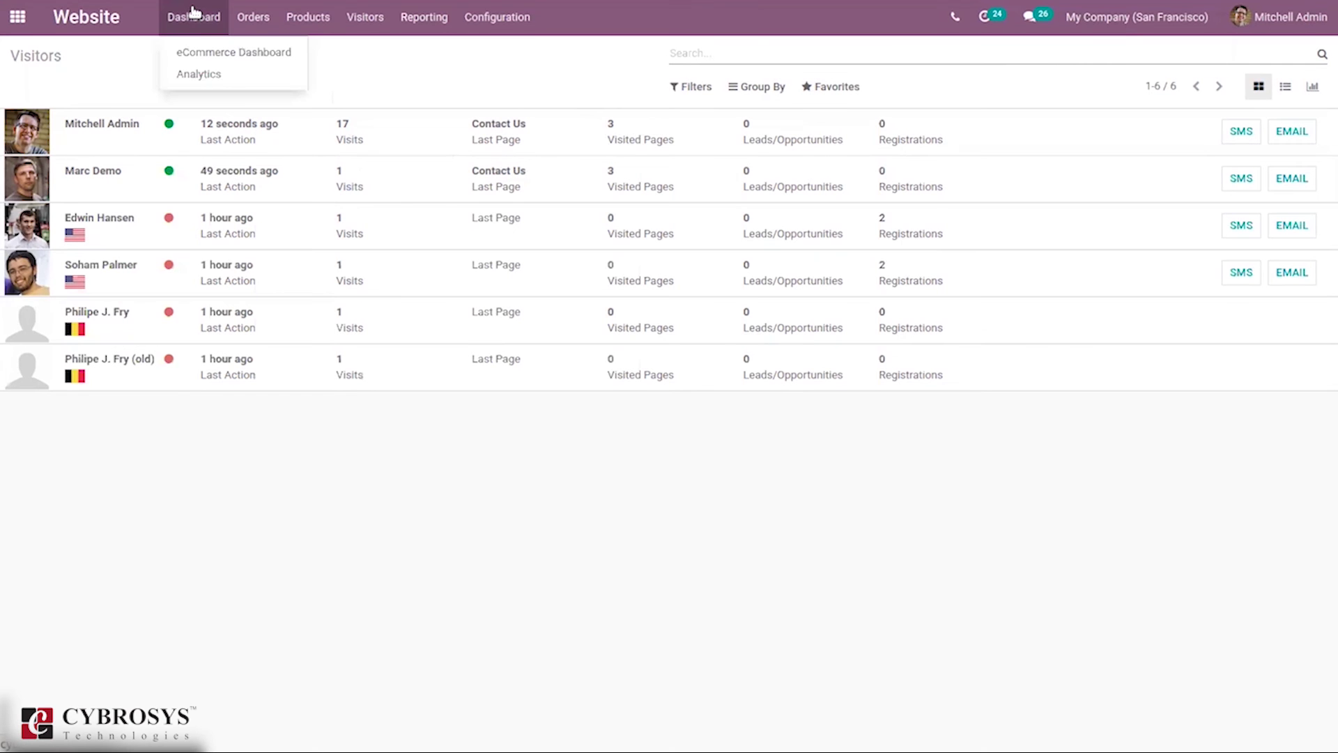
{"action": "left_click", "coordinate": [217, 60]}
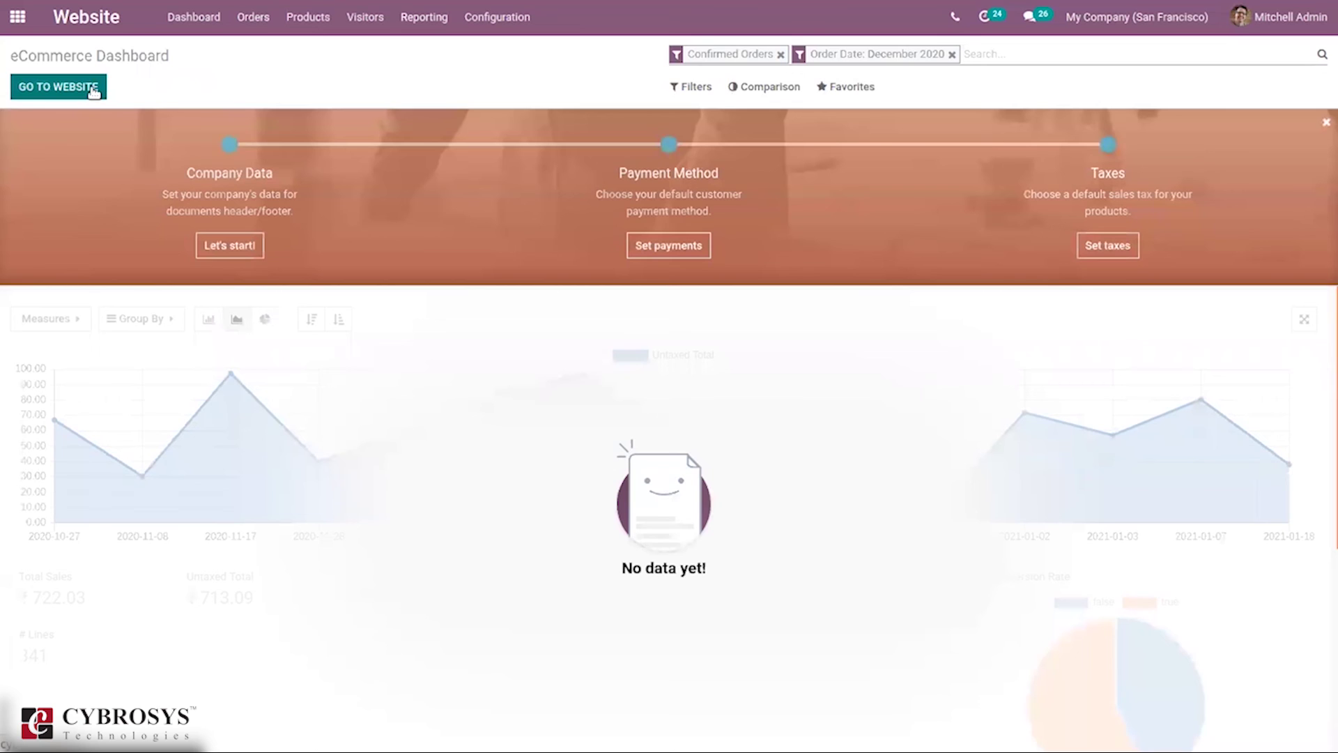
{"action": "left_click", "coordinate": [93, 91]}
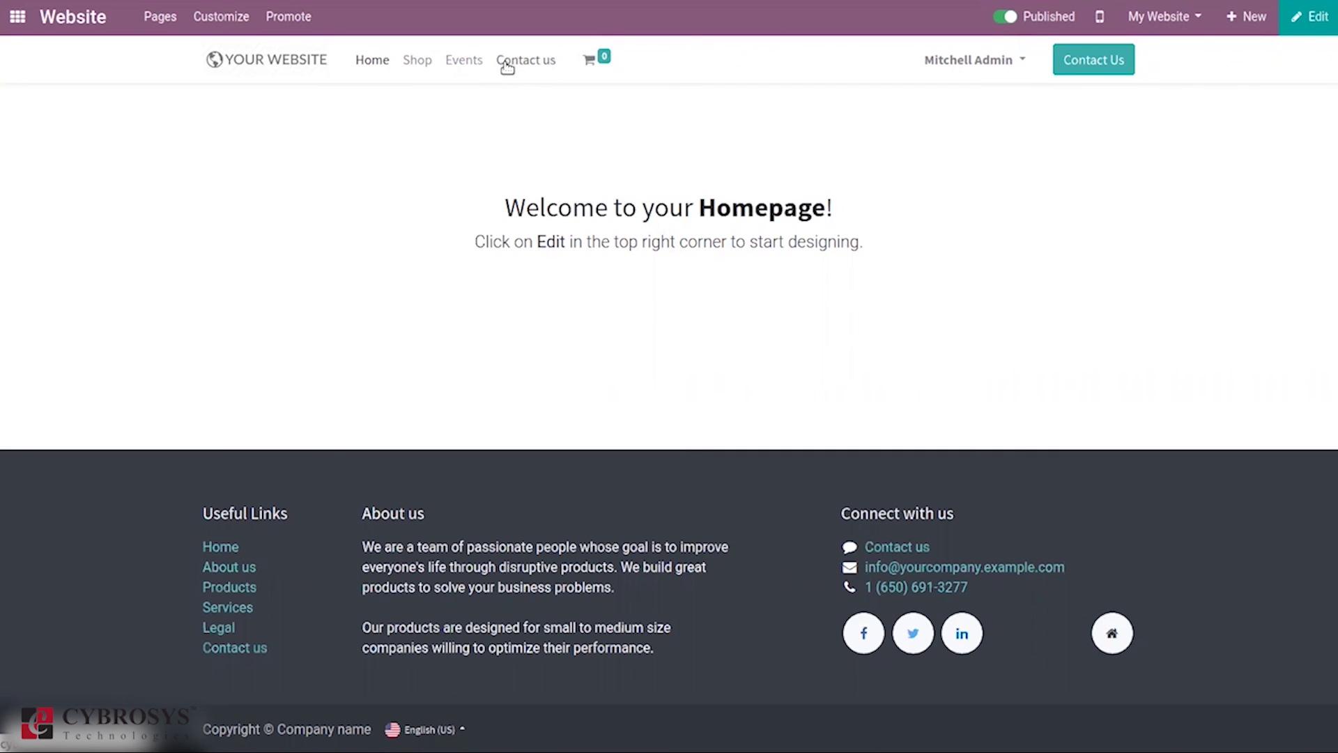
Browse the Shop and Home pages as admin, then return to the apps home screen
{"action": "left_click", "coordinate": [416, 61]}
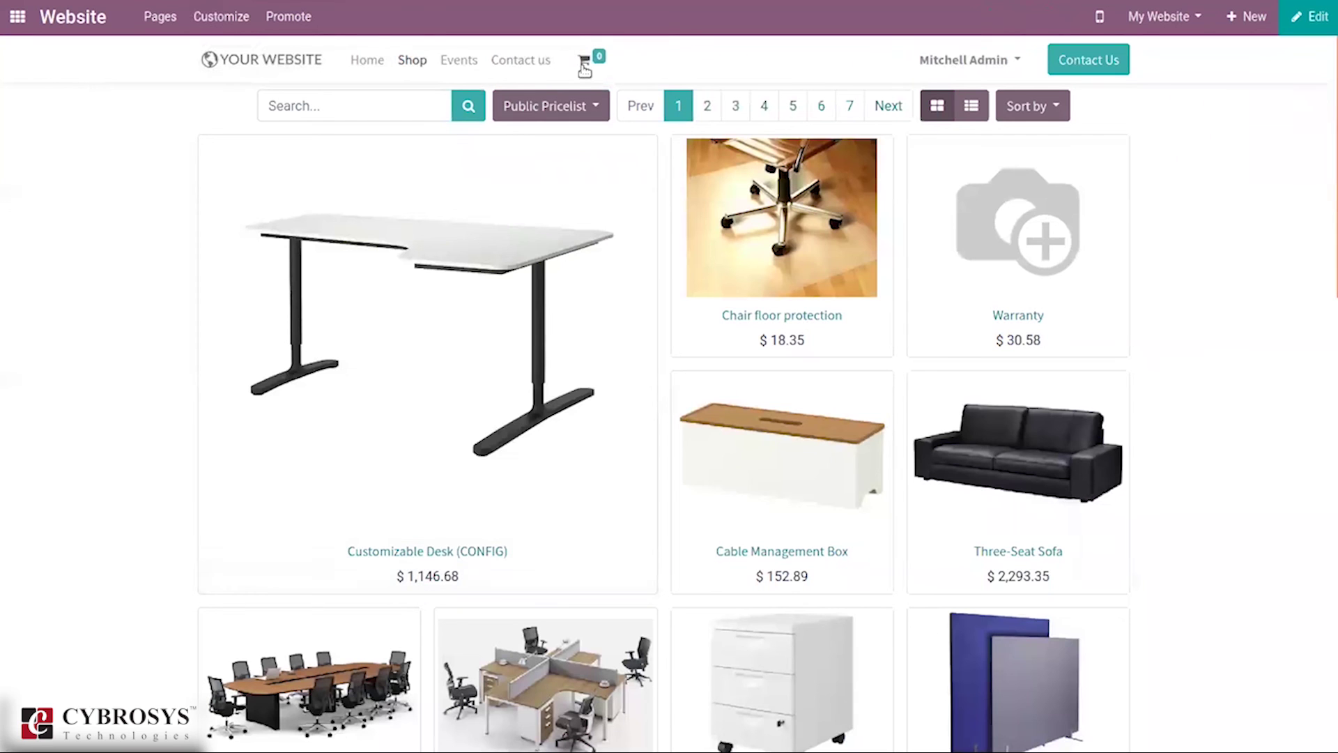
{"action": "mouse_move", "coordinate": [587, 61]}
{"action": "left_click", "coordinate": [366, 62]}
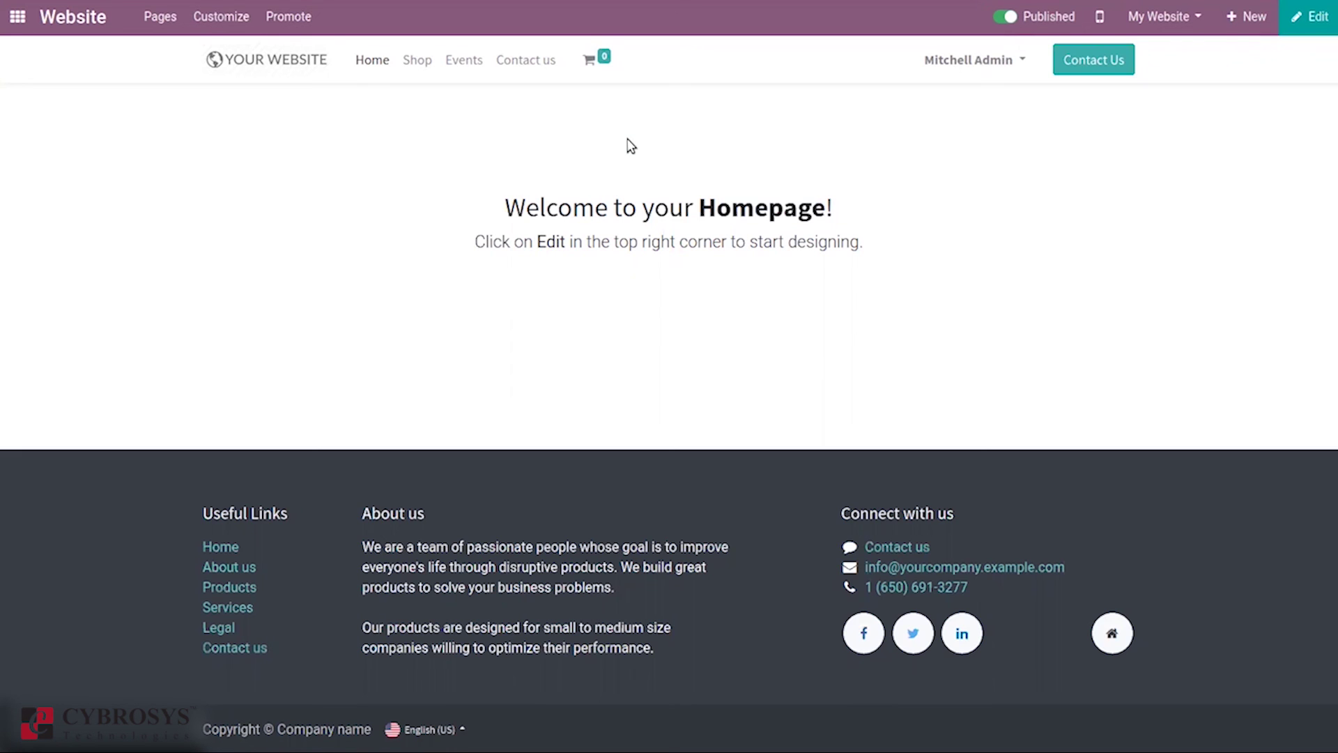
{"action": "left_click", "coordinate": [235, 29]}
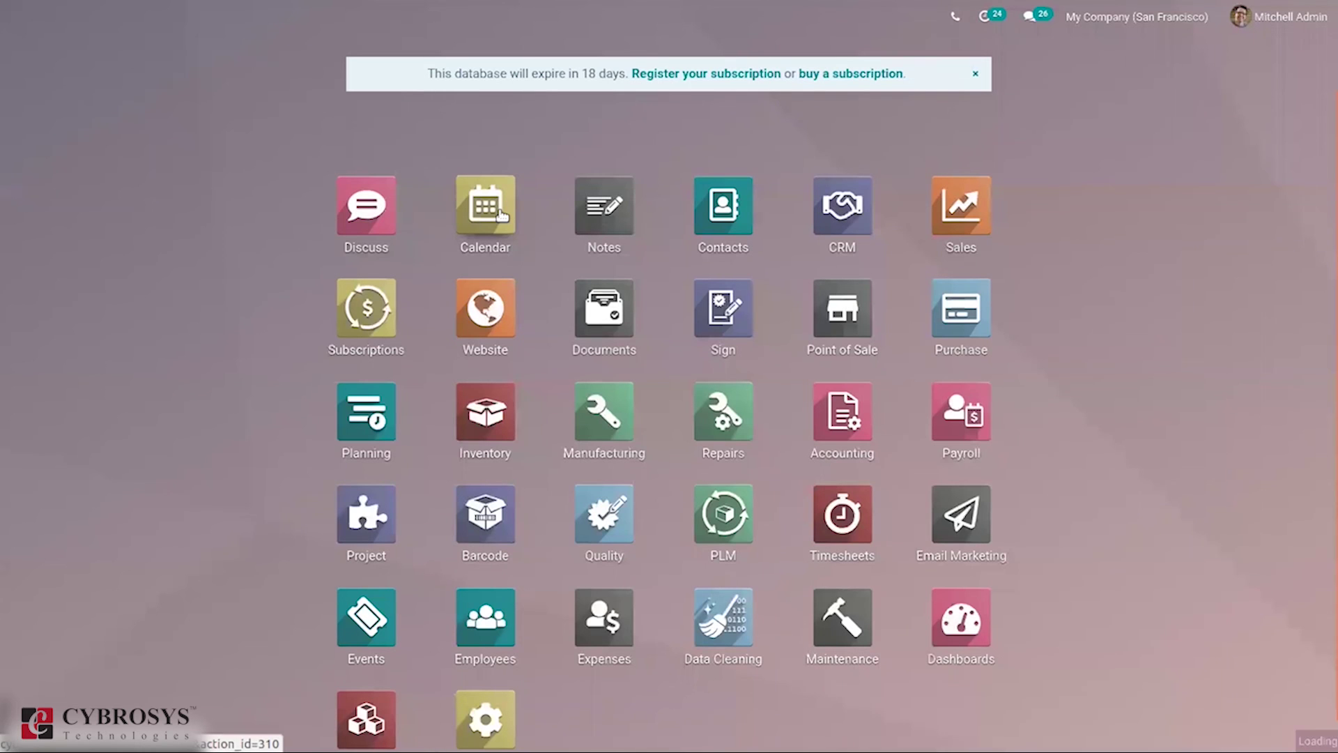
{"action": "type", "text": "w"}
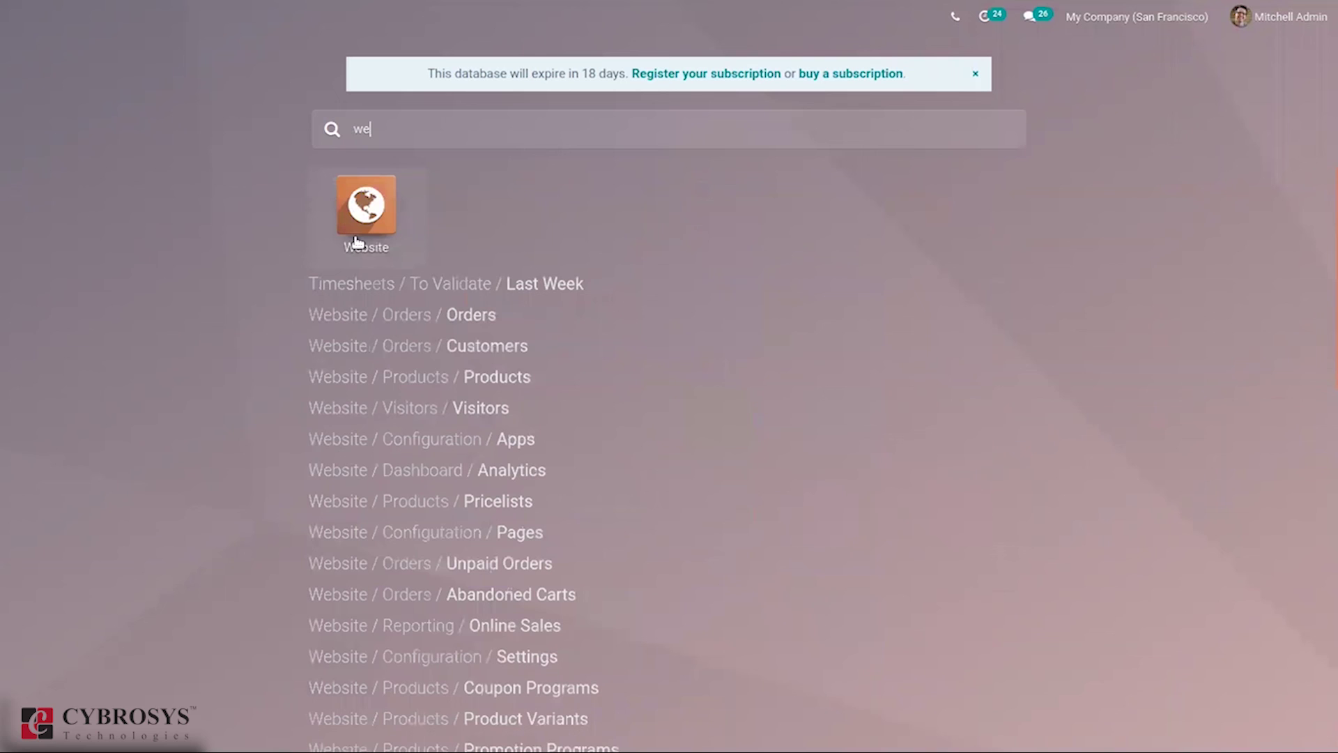
{"action": "type", "text": "e"}
Show the website Visitors list from the Website app
{"action": "left_click", "coordinate": [355, 220]}
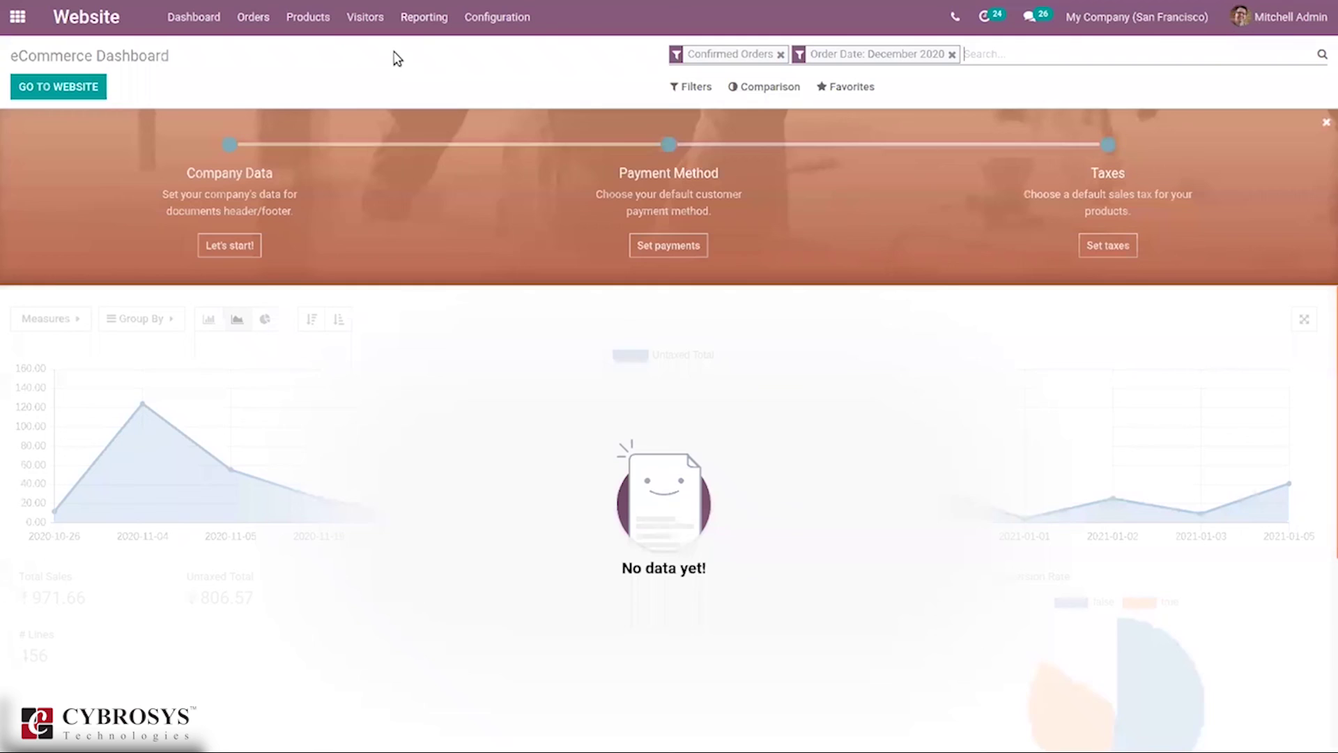
{"action": "left_click", "coordinate": [366, 24]}
{"action": "left_click", "coordinate": [377, 52]}
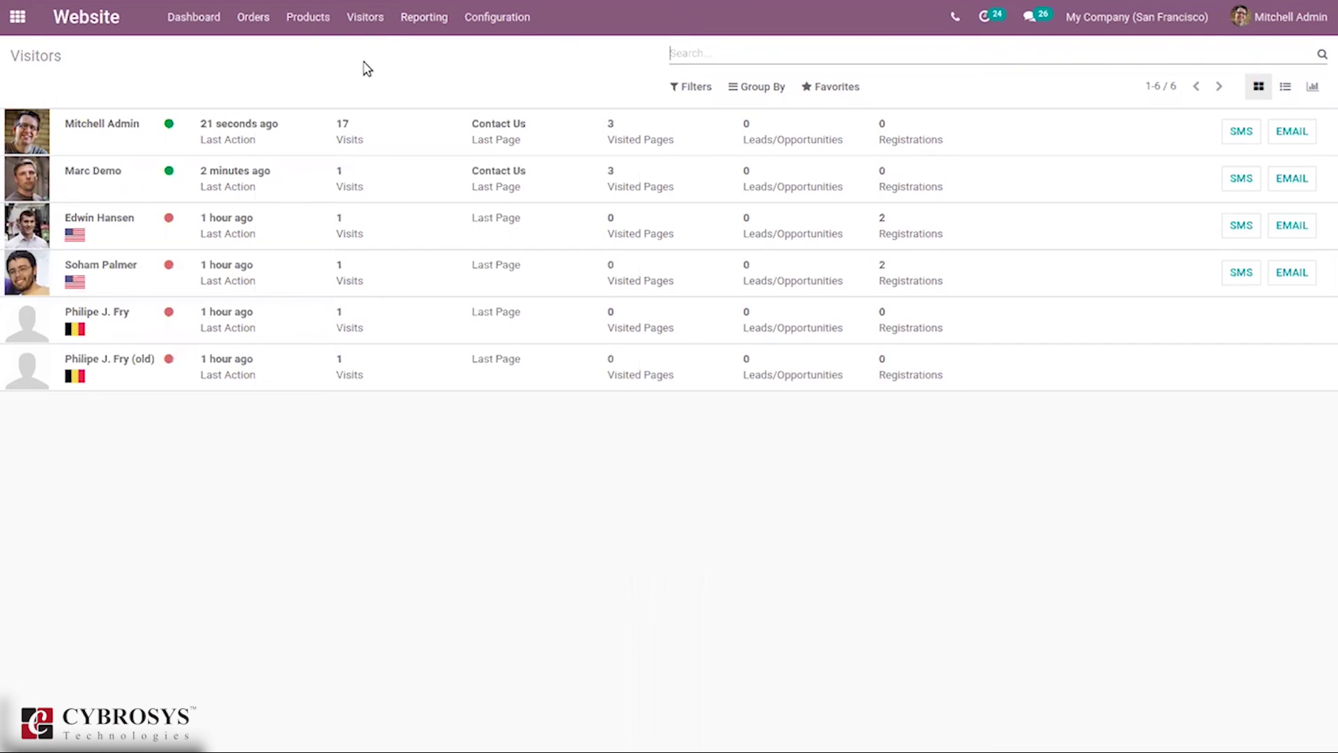
Show the website Views list of visited pages, URLs and dates
{"action": "left_click", "coordinate": [363, 19]}
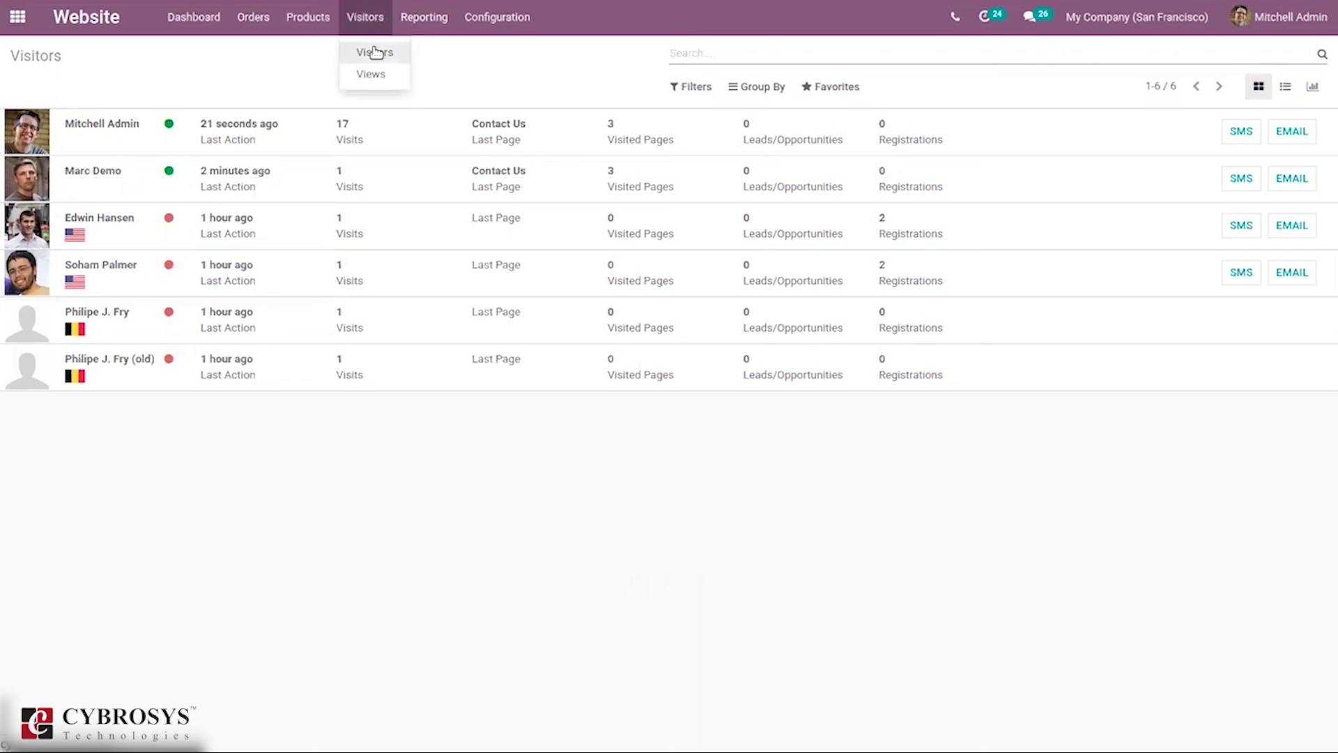
{"action": "left_click", "coordinate": [372, 75]}
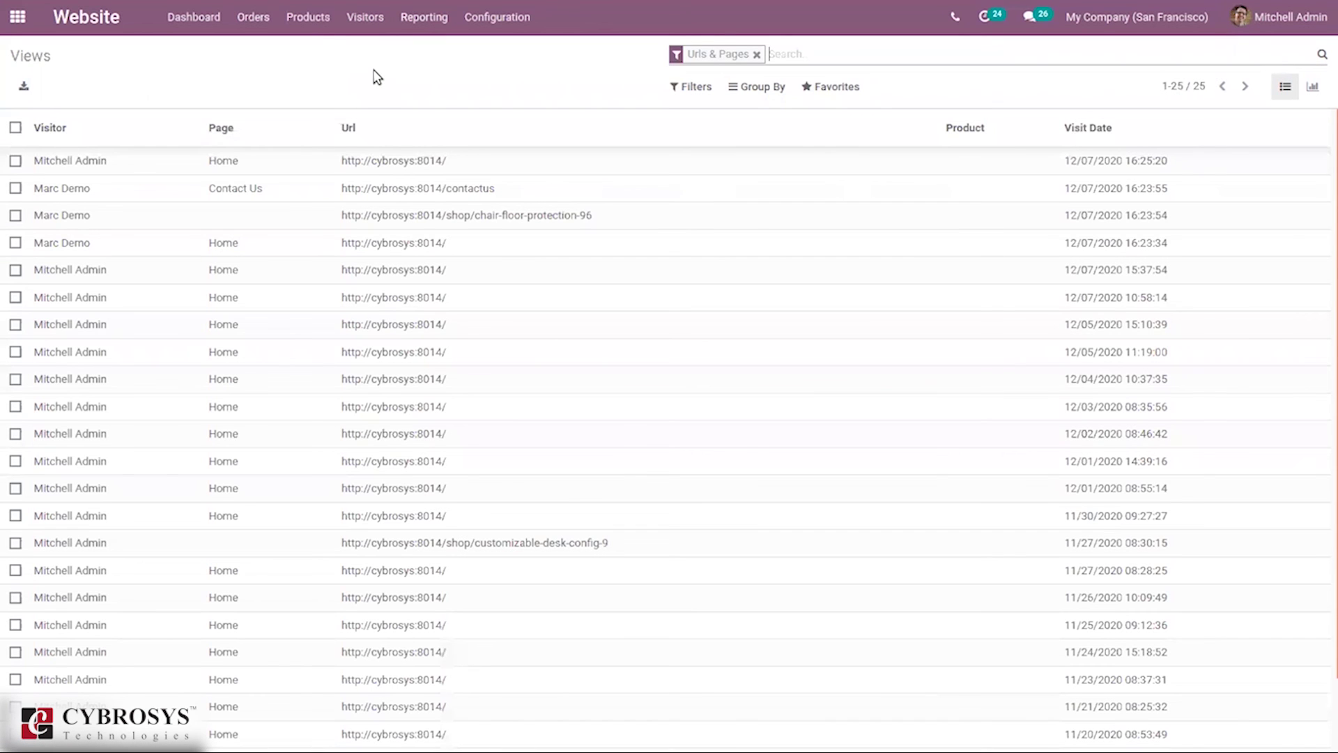